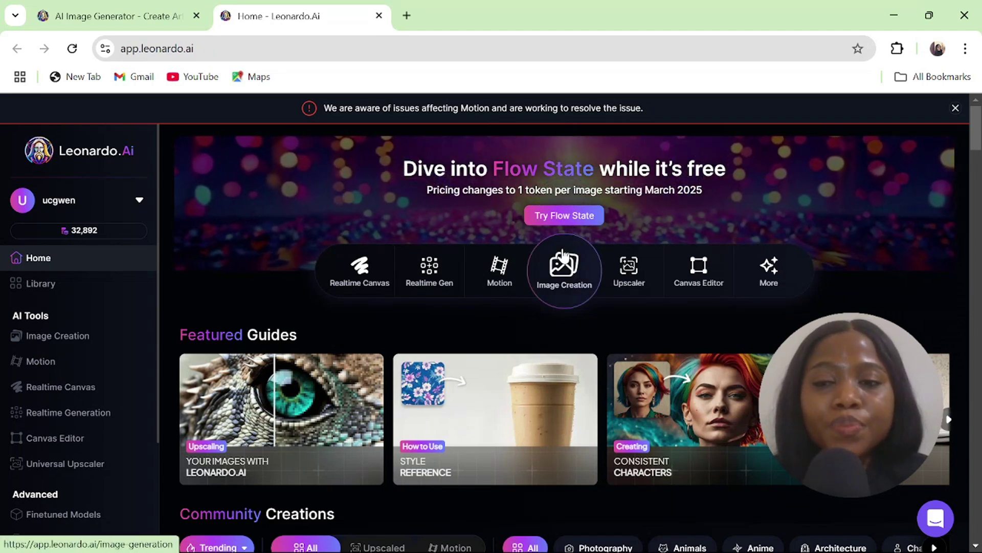
Step: Open Image Creation and choose the Flux Dev model from the model presets
left_click(561, 289)
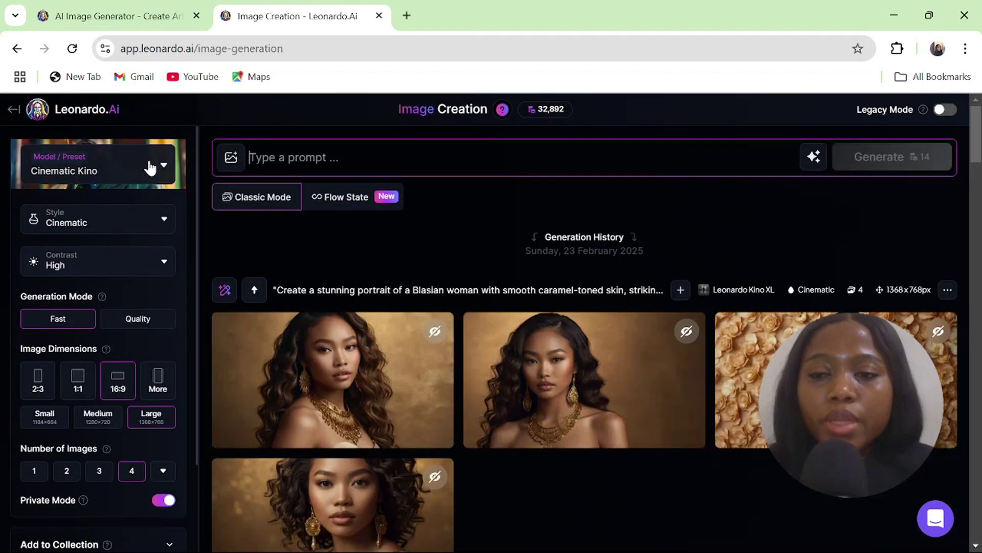
left_click(167, 174)
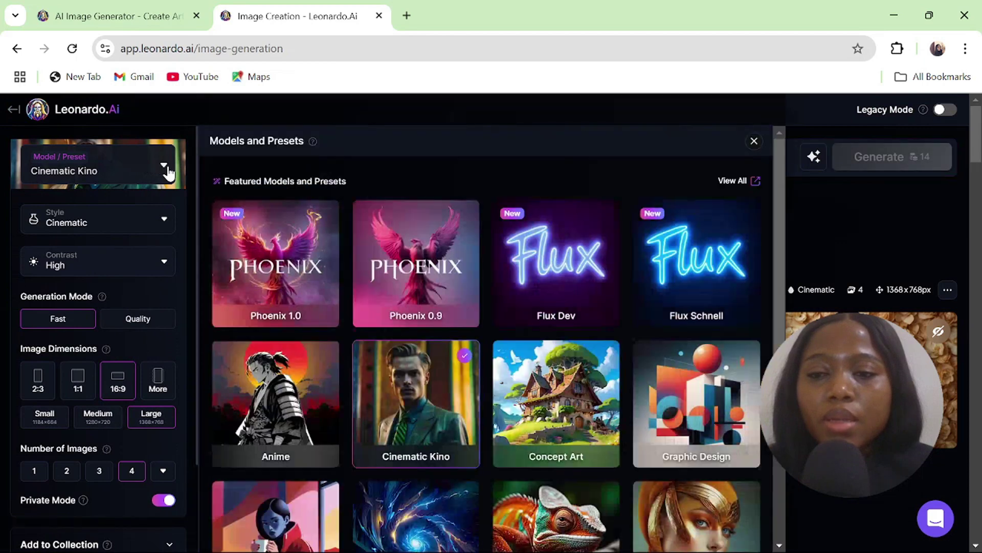
left_click(556, 315)
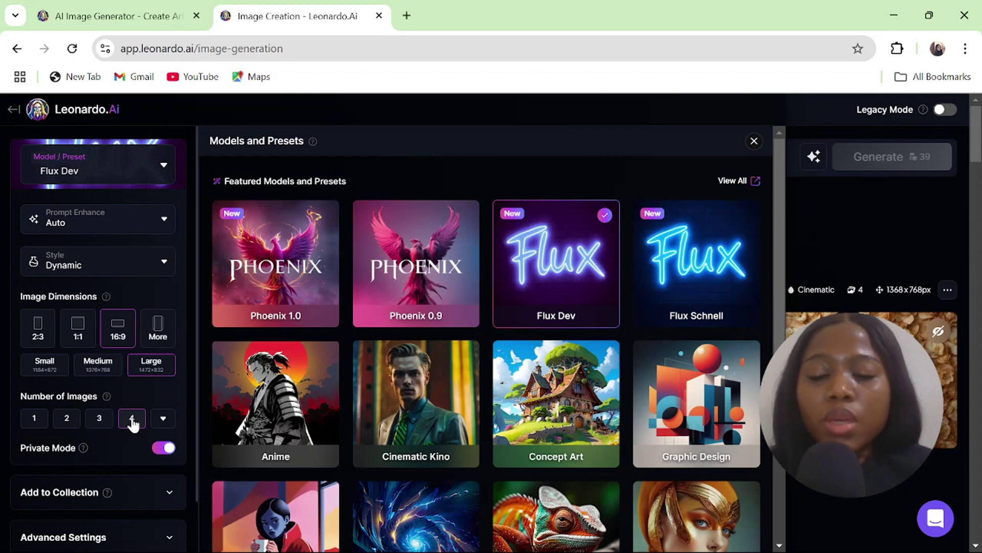
Step: Generate four Arabic lady hoodie images and upscale the second one
left_click(133, 424)
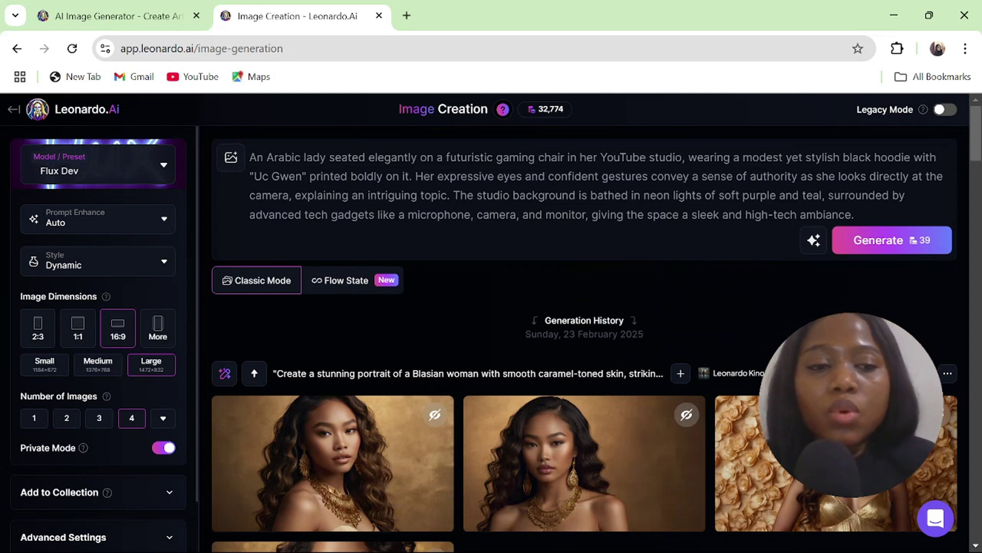
left_click(879, 245)
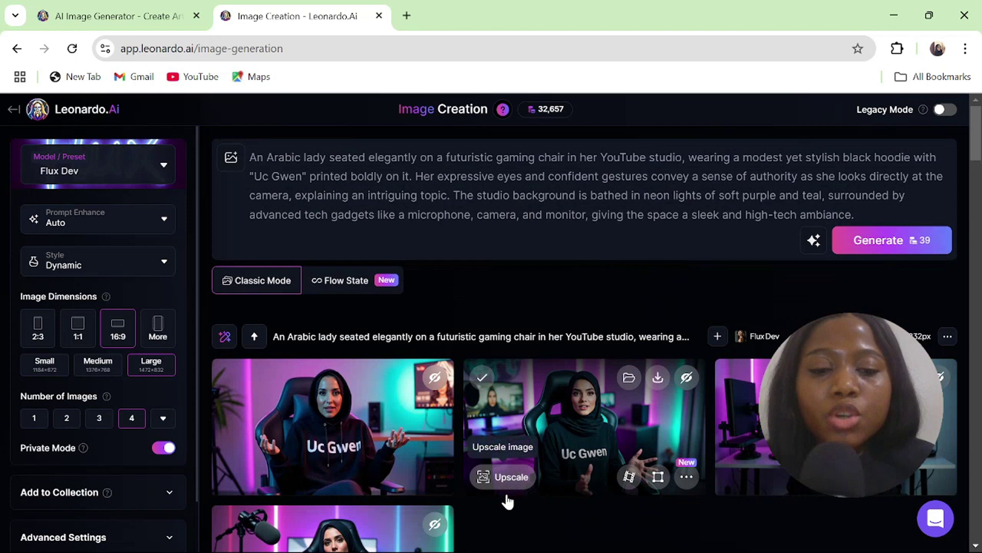
mouse_move(584, 427)
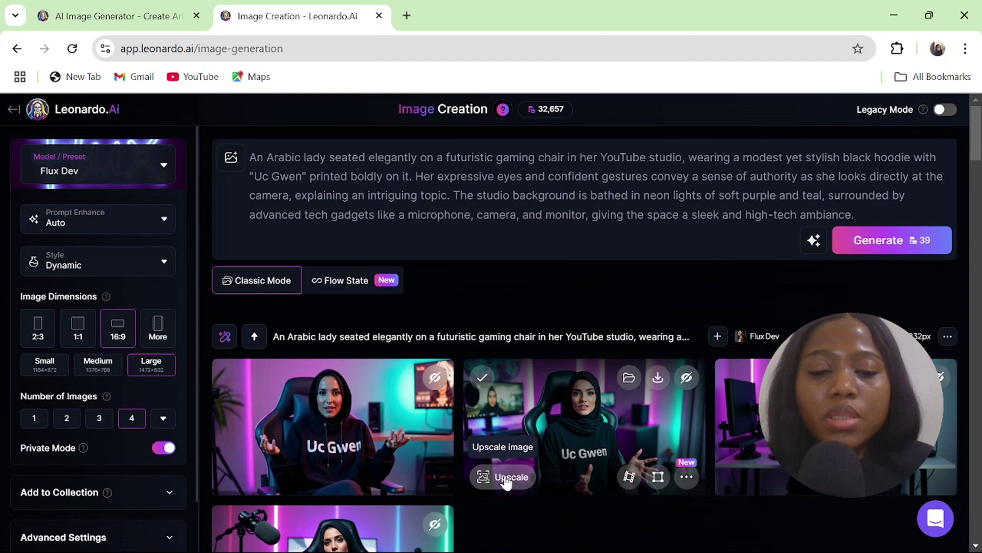
left_click(506, 480)
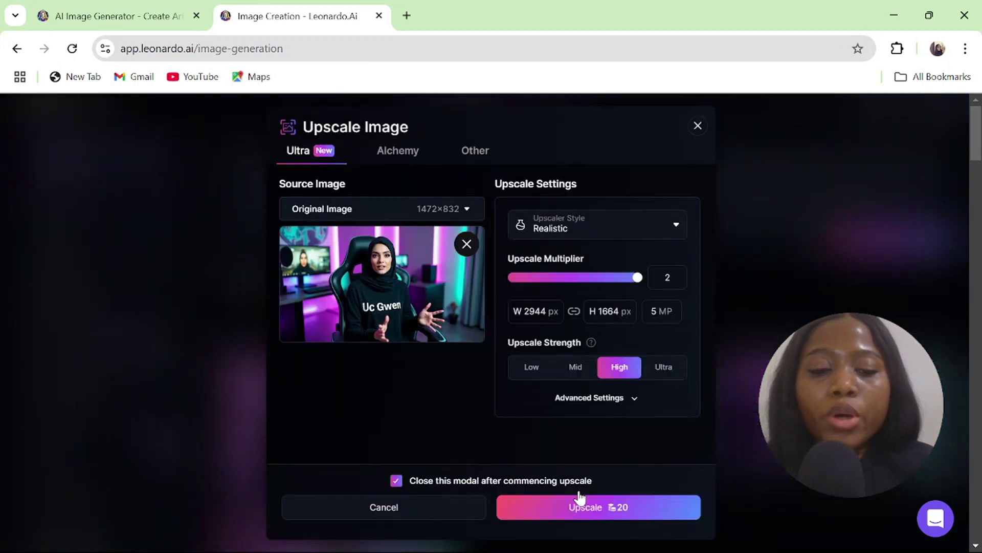
left_click(584, 516)
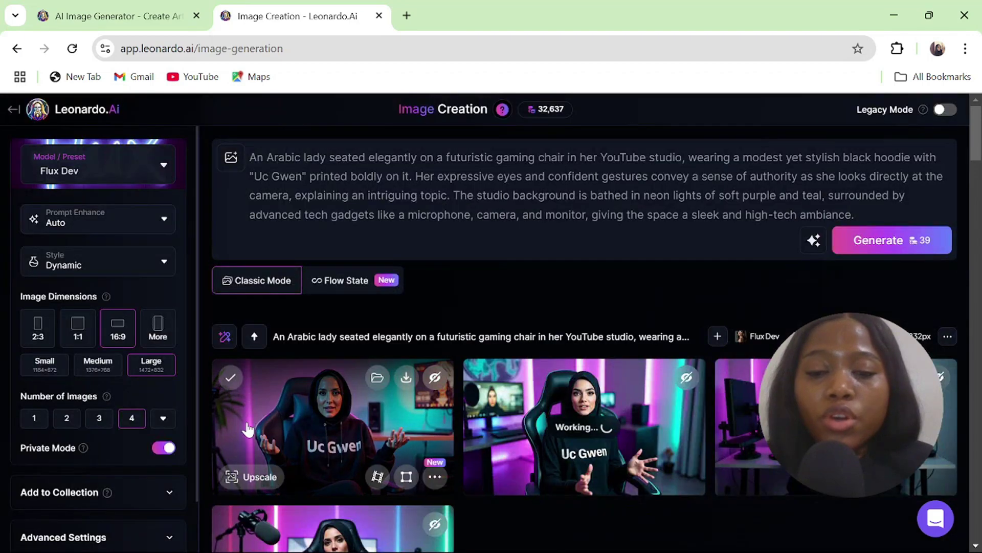
scroll(487, 412, "down", 2)
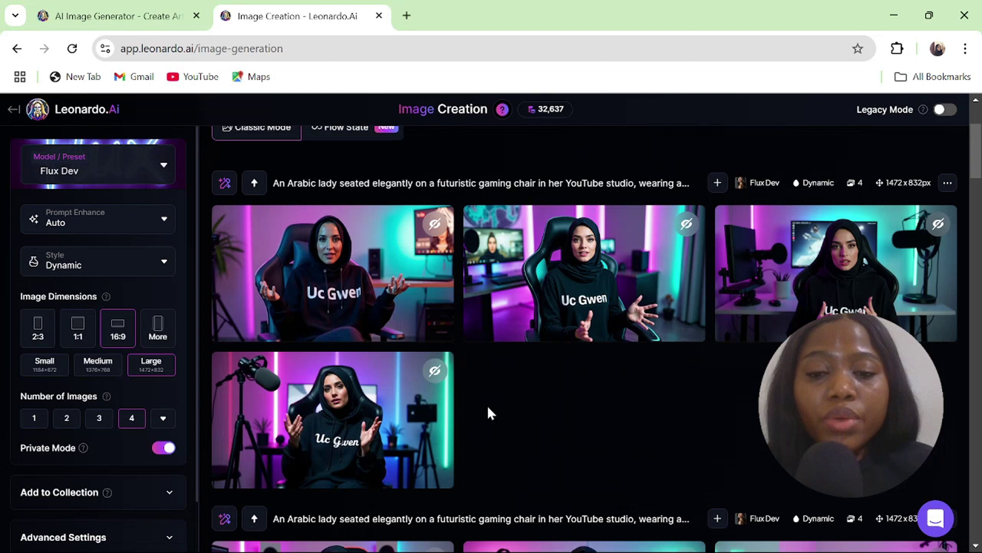
left_click_drag(976, 150, 978, 86)
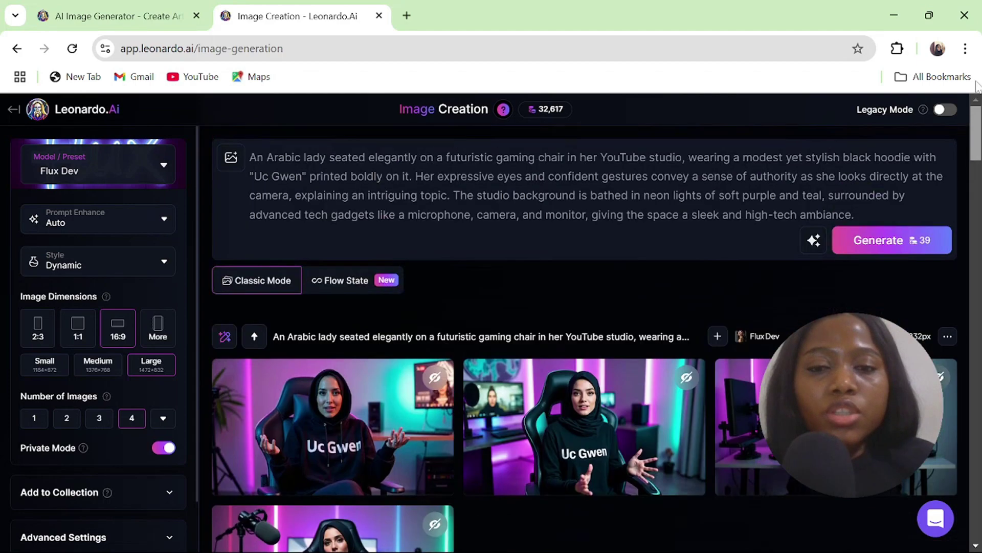
Step: Paste the Cantonese man prompt, generate images, and upscale the second one
left_click_drag(249, 157, 854, 214)
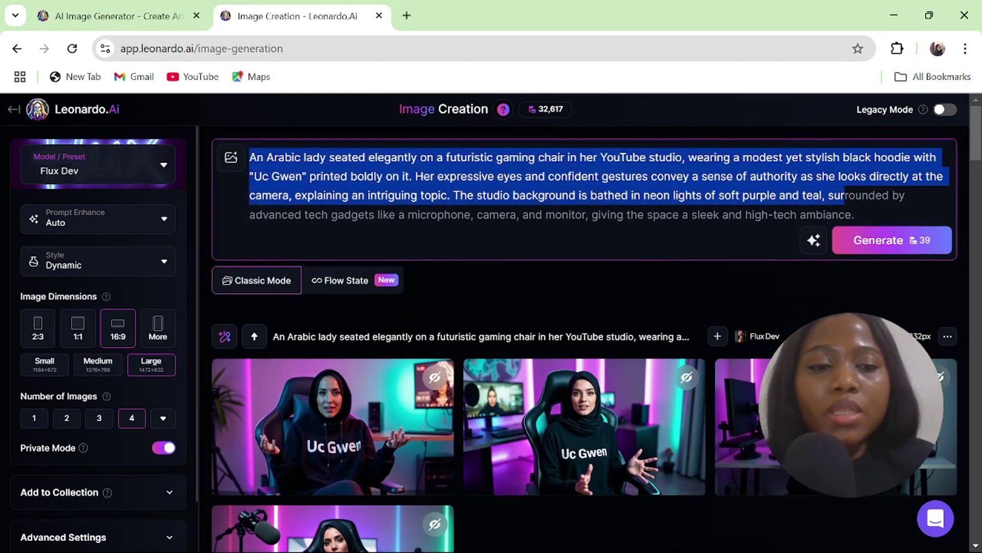
type("A Cantonese man sitting confidently on a high-tech gaming chair in his YouTube studio, wearing a stylish gray hoodie with \"Uc Gwen\" boldly printed on it. His facial expressions are lively as he gestures dynamically, explaining something with enthusiasm while looking straight into the camera. The studio is bathed in futuristic neon lighting in shades of blue and red, accompanied by professional tech gadgets like a microphone, camera, and monitor, creating a visually engaging and high-tech atmosphere.")
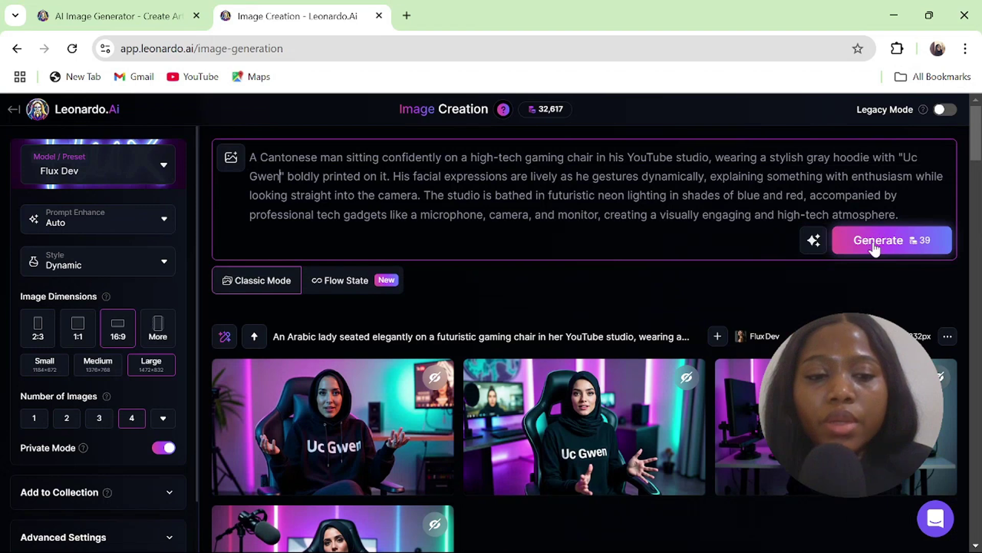
left_click(874, 243)
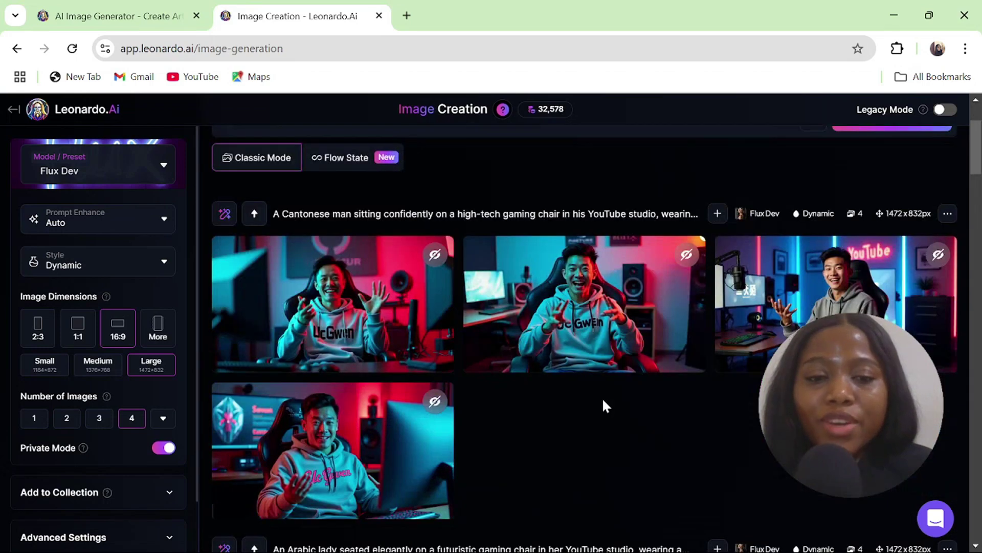
mouse_move(583, 304)
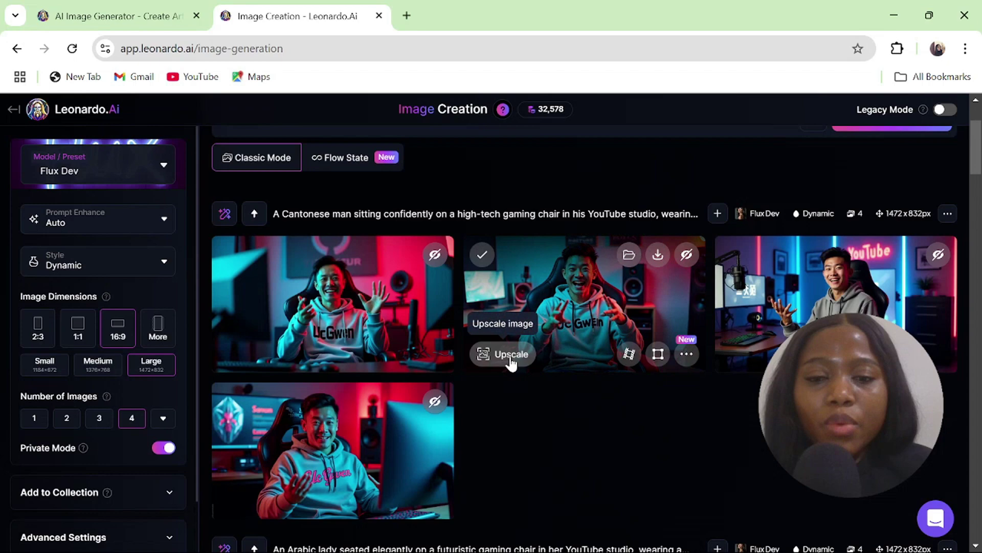
left_click(511, 354)
left_click(572, 507)
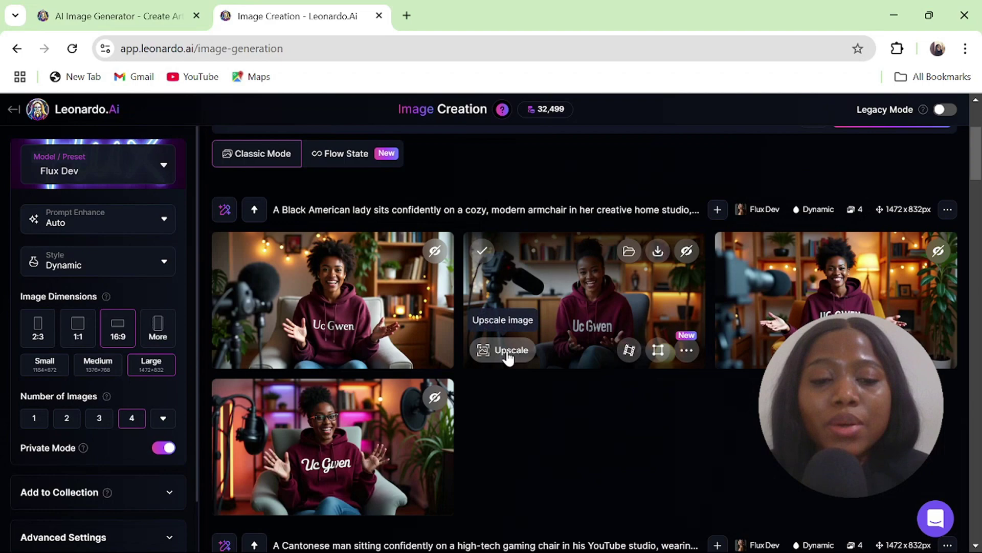
Step: Upscale the first and second Black American lady images
left_click(507, 354)
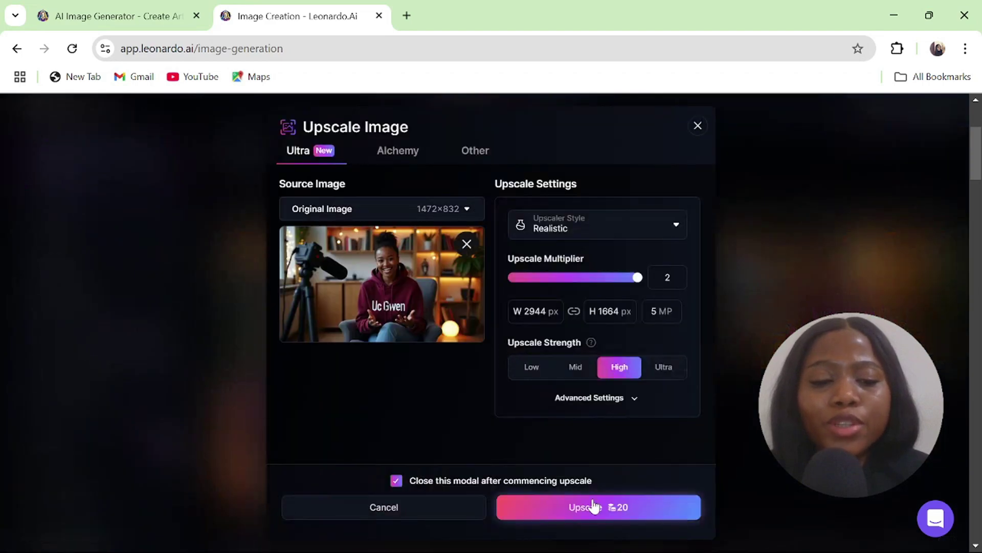
left_click(598, 508)
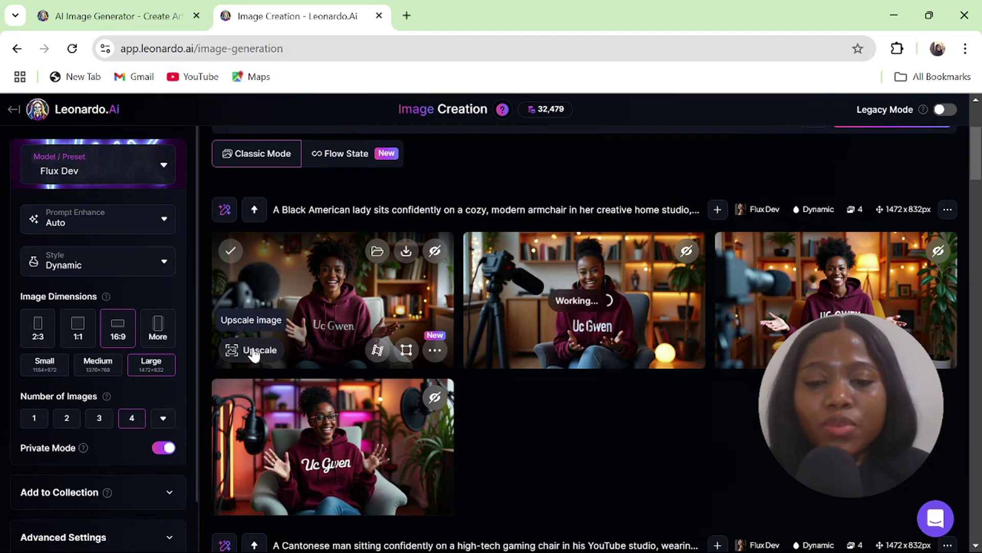
left_click(253, 352)
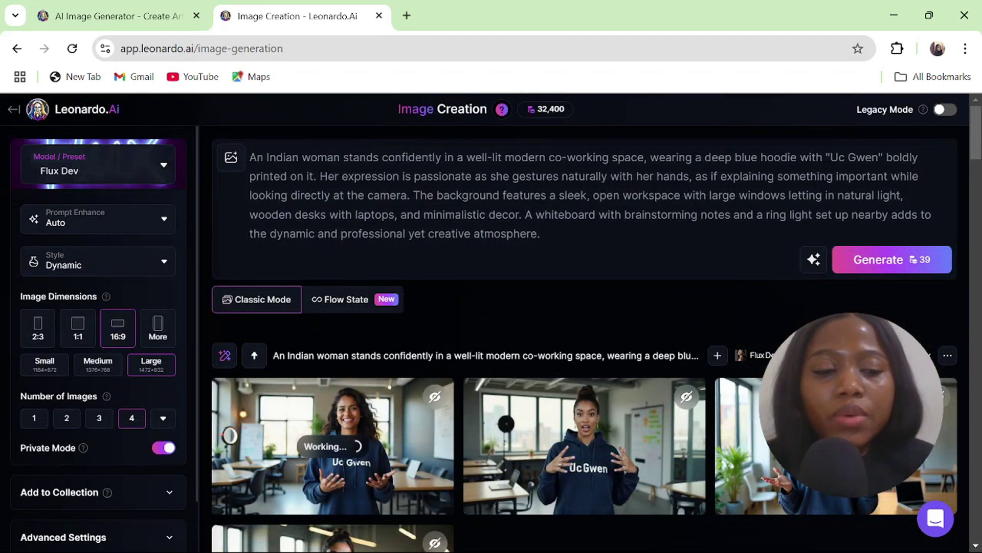
mouse_move(584, 445)
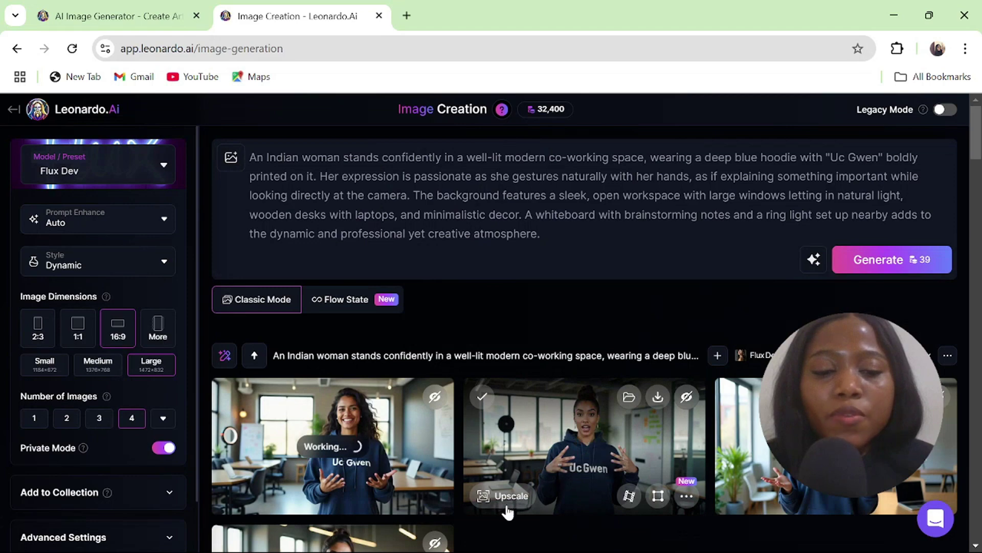
Step: Upscale one of the Indian woman hoodie images
left_click(515, 496)
left_click(570, 507)
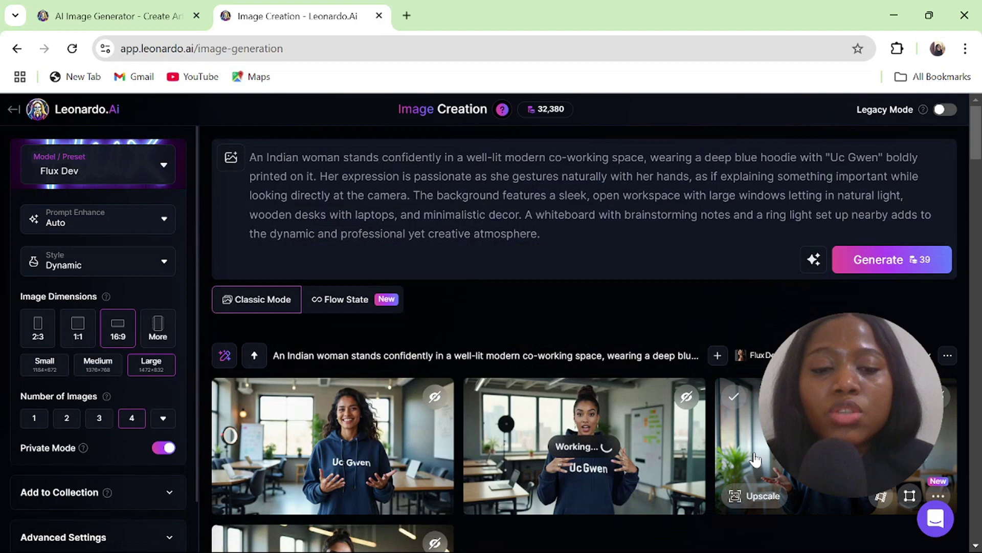
scroll(754, 458, "down", 3)
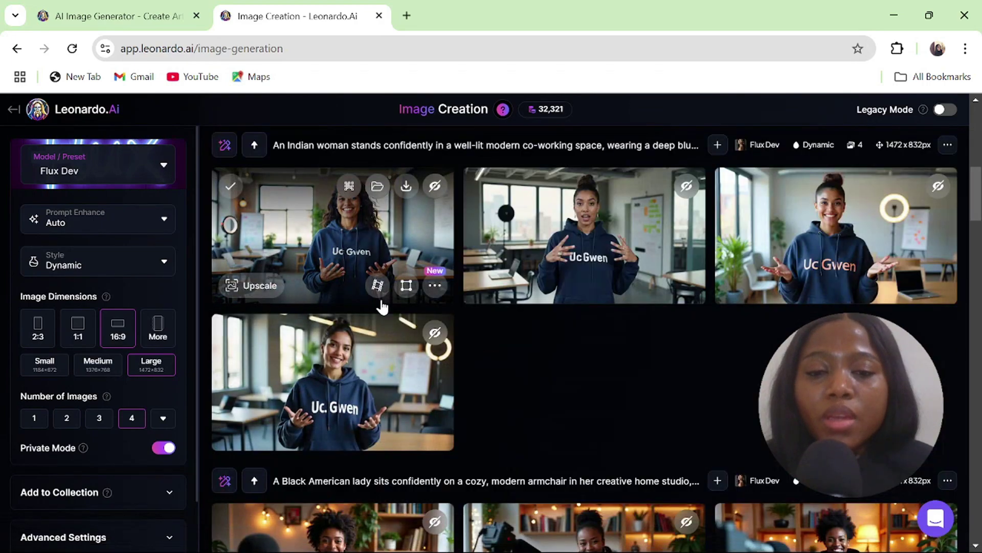
left_click(975, 546)
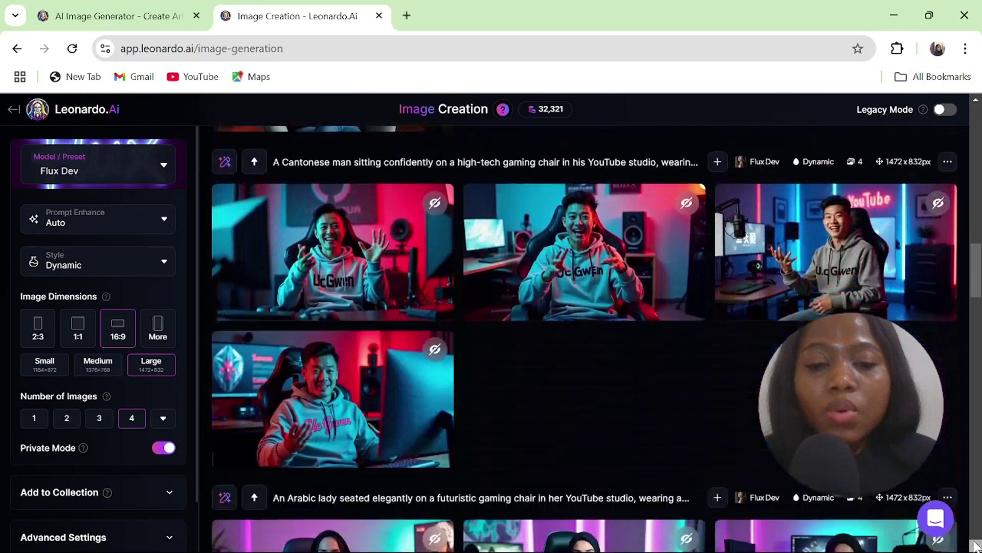
left_click_drag(975, 546, 976, 545)
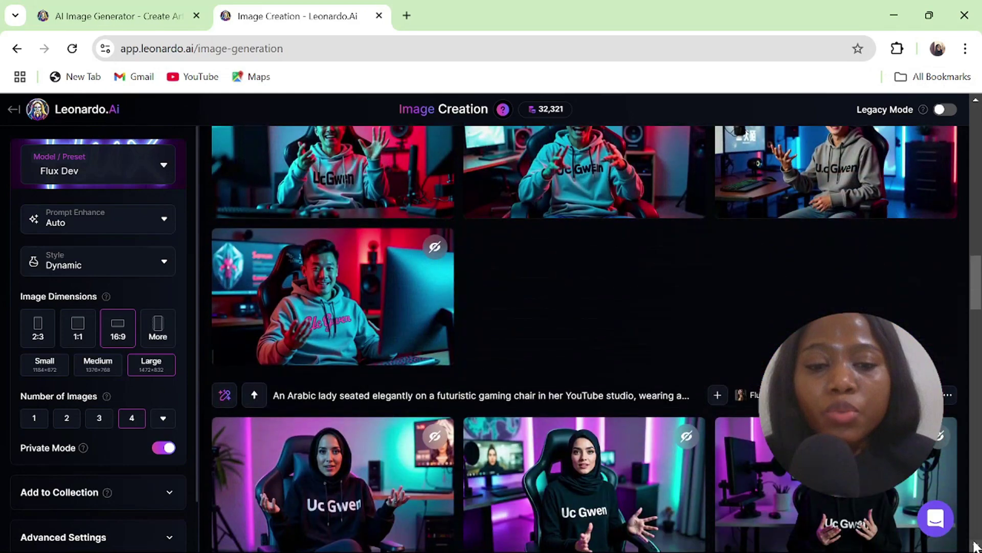
left_click(975, 545)
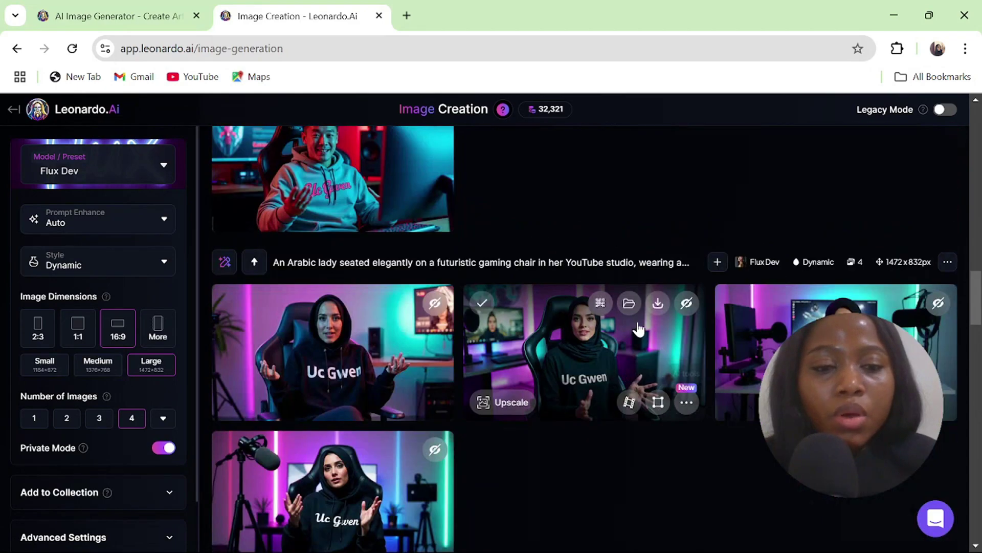
Step: Download the upscaled Arabic lady, Black American lady and one other hoodie image
left_click(658, 307)
scroll(659, 299, "up", 3)
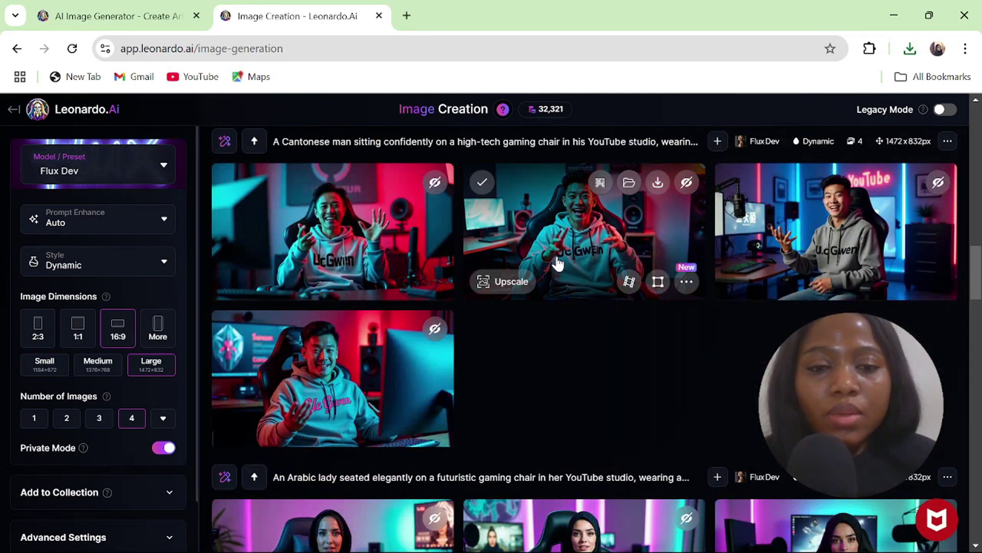
scroll(406, 183, "up", 4)
left_click(406, 183)
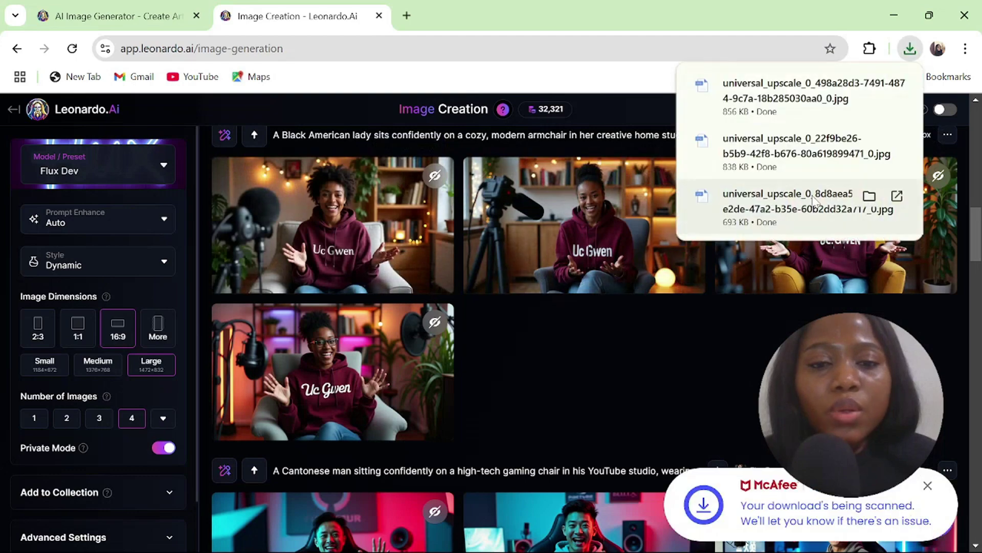
left_click(659, 176)
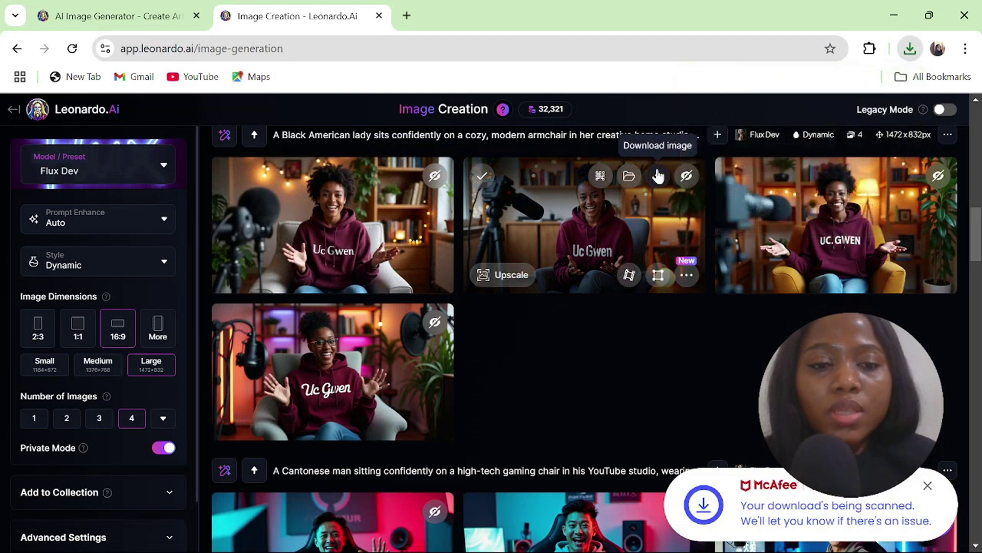
left_click(976, 105)
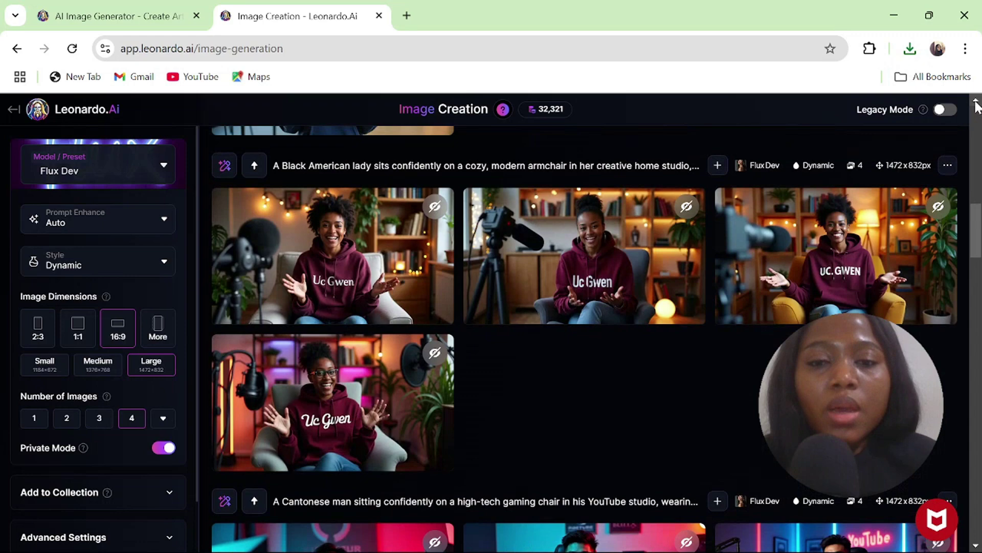
left_click(977, 104)
Step: Switch to MiniMax Audio's Speech Synthesis page with the Trustworthy Man voice
left_click(977, 105)
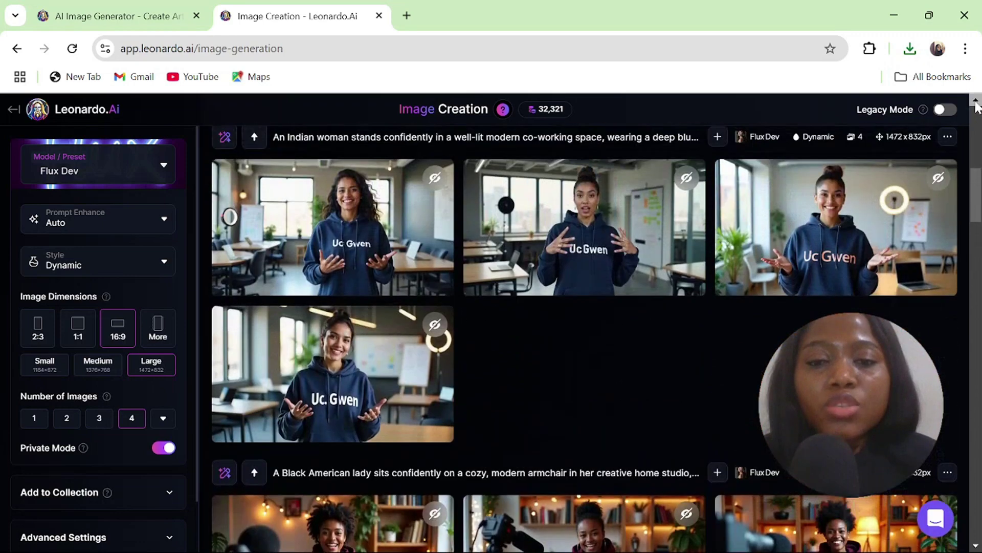
mouse_move(583, 256)
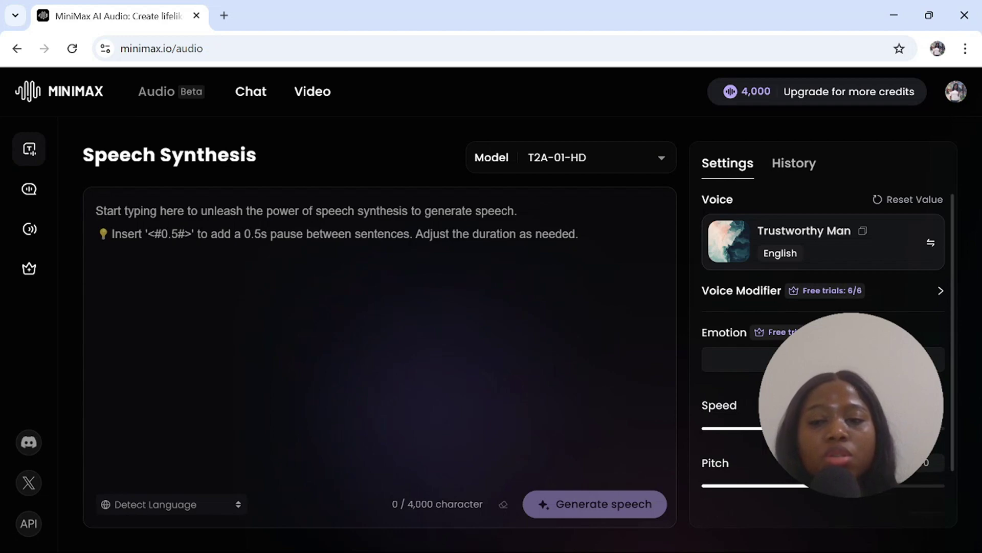
Step: Paste the AI-voice narration script and generate a 10-second Trustworthy Man clip
type("Right now, this voice you’re hearing? It’s 100% AI-generated! And not just that, it can sound like a professional narrator, a child, or even an excited announcer.")
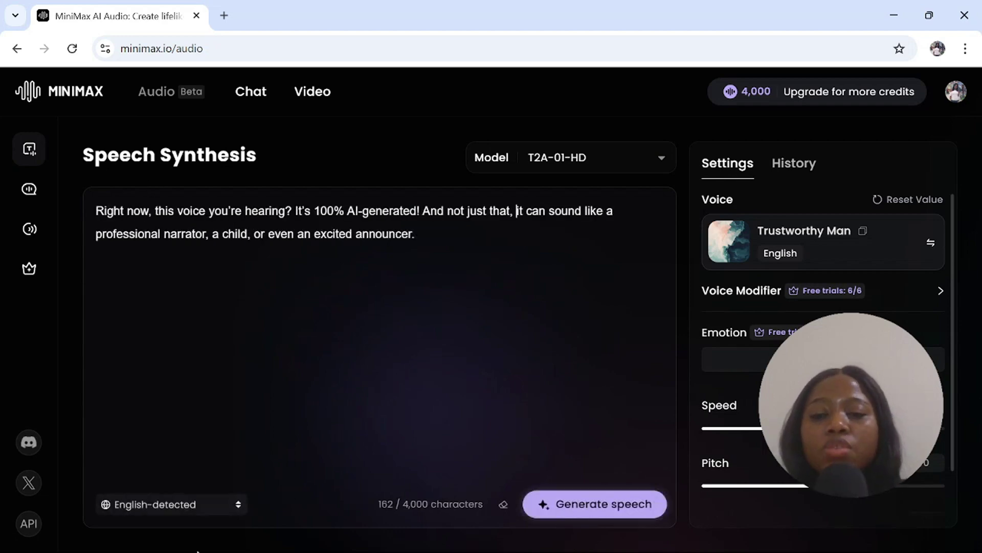
left_click(175, 504)
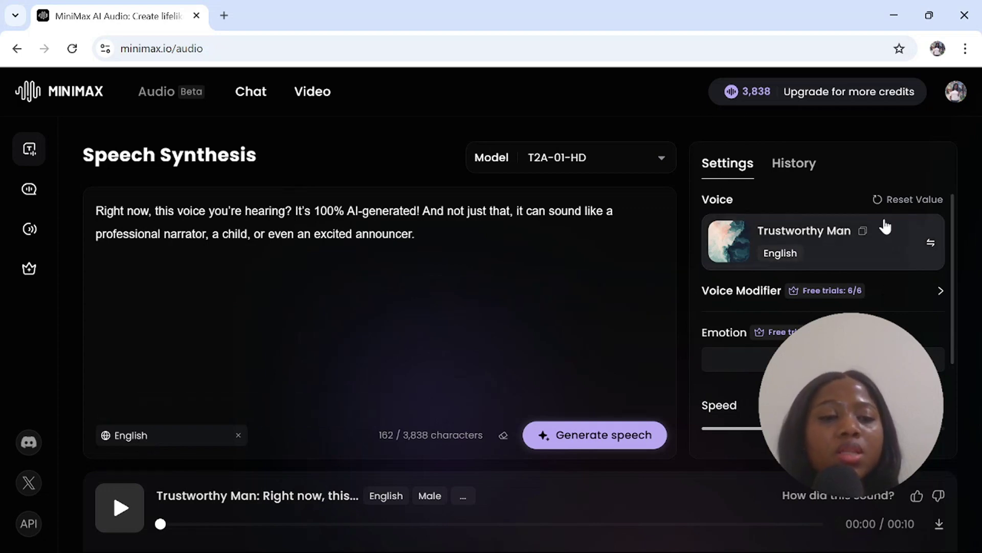
Step: Preview Expressive Narrator, Radiant Girl, Magnetic-voiced Male, Compelling Lady and Aussie Bloke, then close the library
left_click(822, 259)
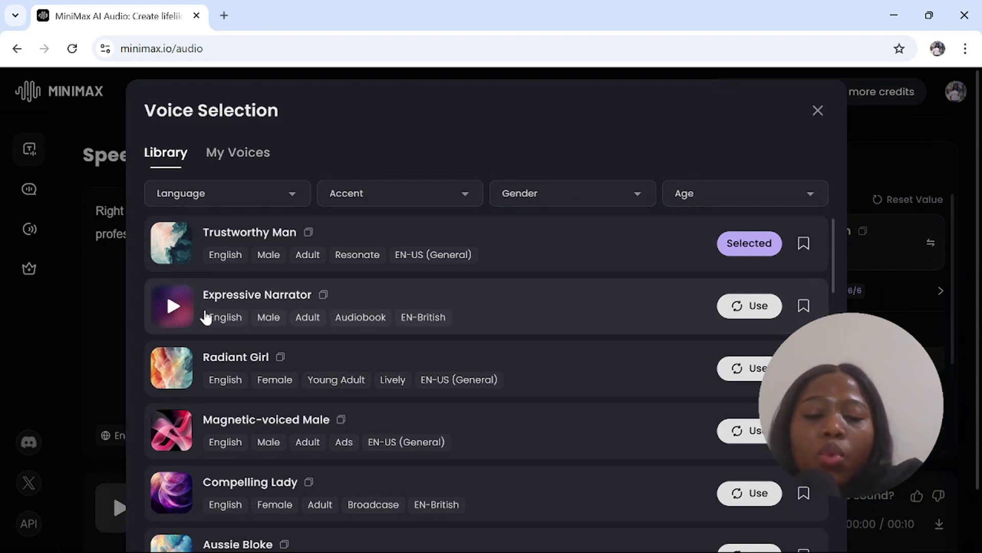
left_click(173, 307)
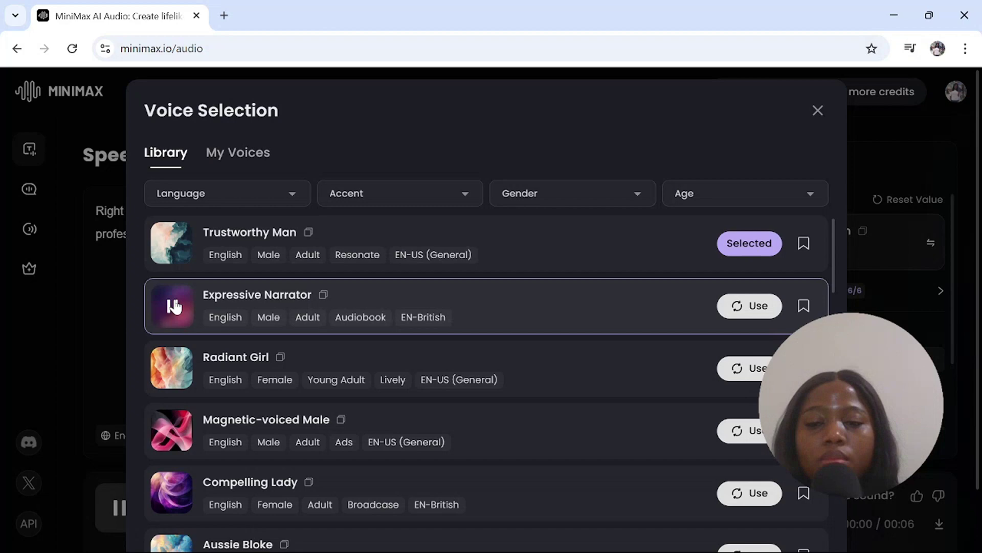
left_click(171, 372)
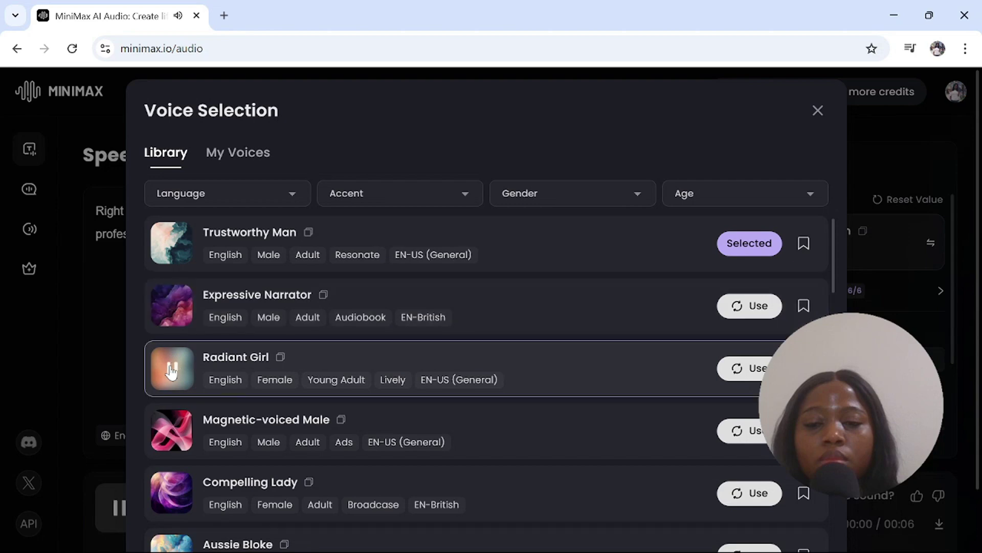
left_click(172, 434)
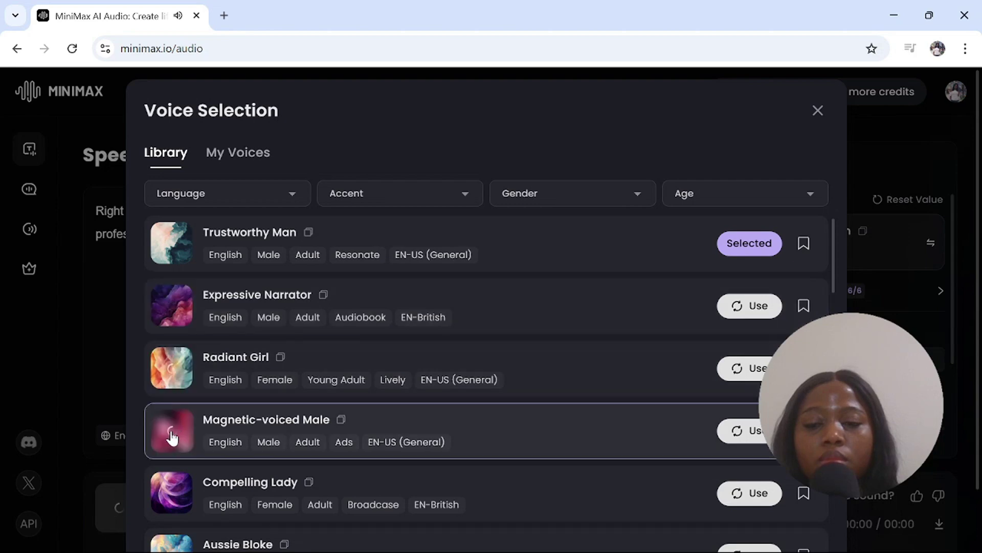
left_click(173, 495)
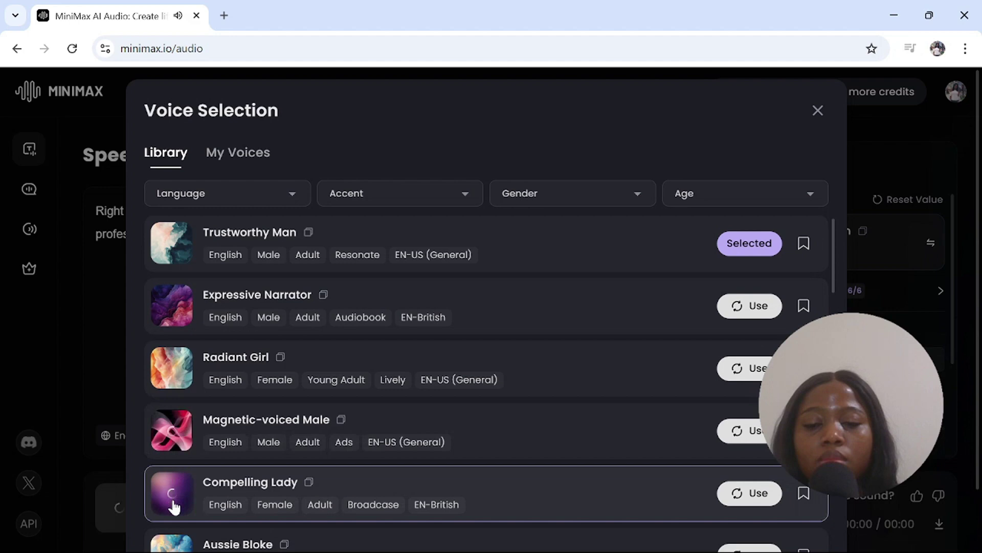
left_click(172, 546)
left_click(172, 547)
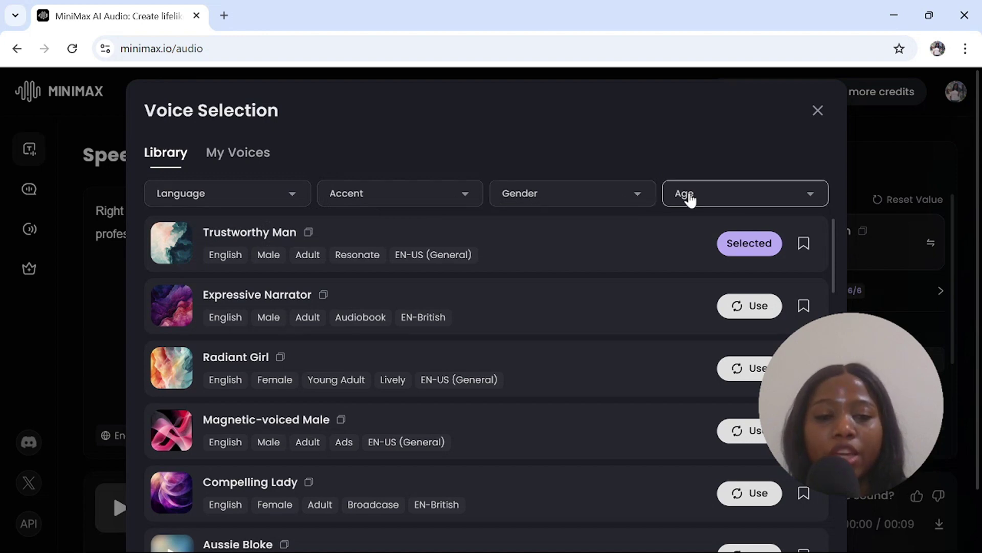
left_click(818, 111)
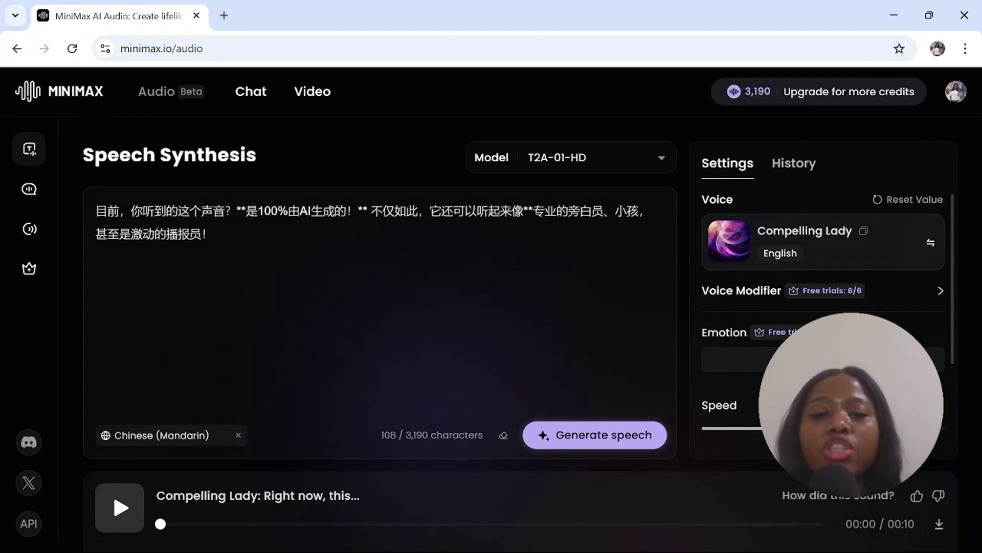
Step: Delete the stray asterisks and extra space before 不仅如此 and 是100%
key("BackSpace")
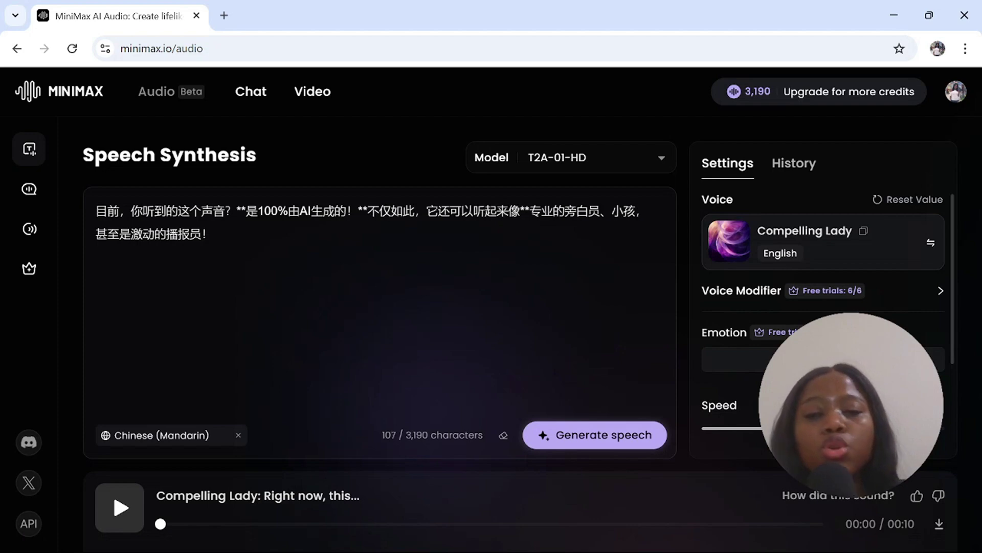
key("BackSpace")
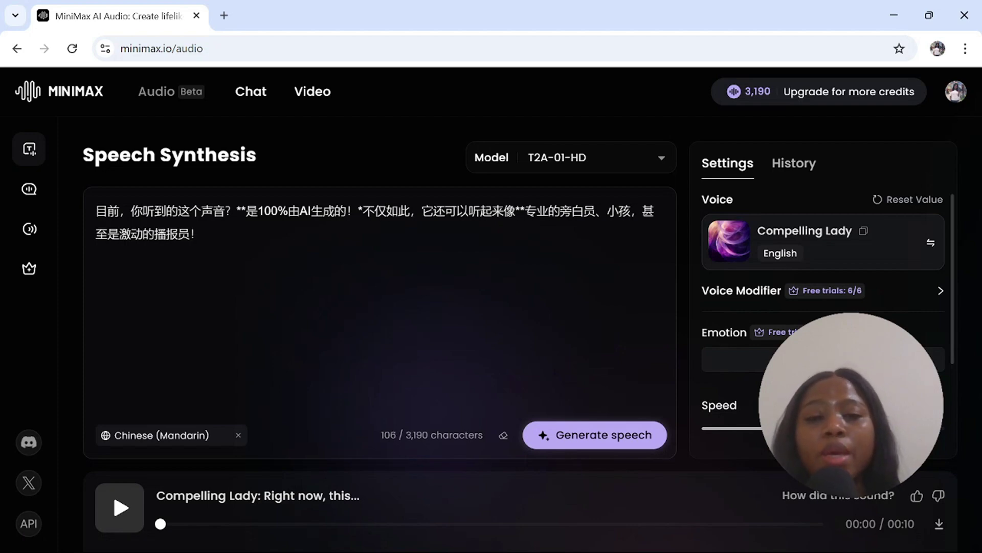
key("BackSpace")
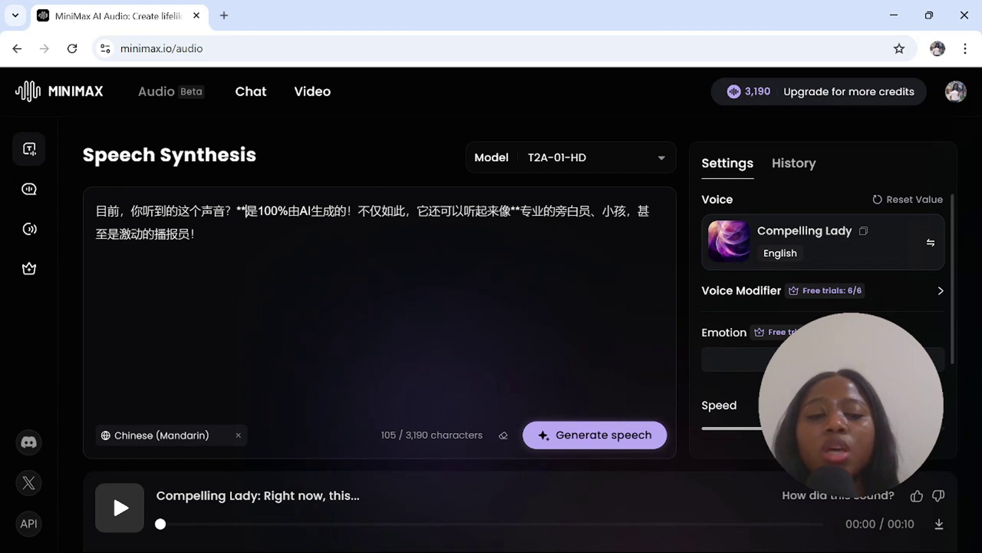
key("BackSpace")
key("BackSpace")
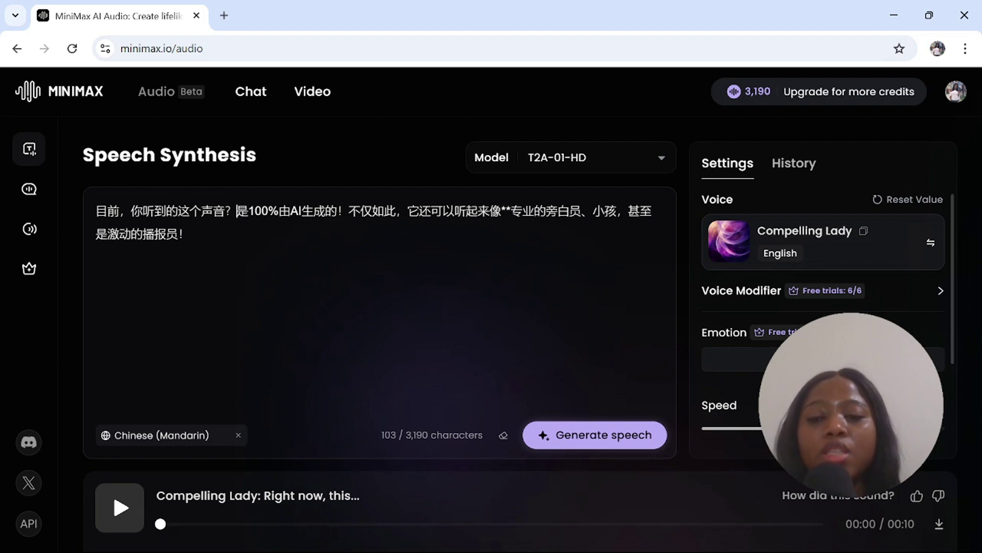
Step: Keep Chinese (Mandarin), switch to Gentle-voiced Man, and generate the 13-second clip
left_click(139, 435)
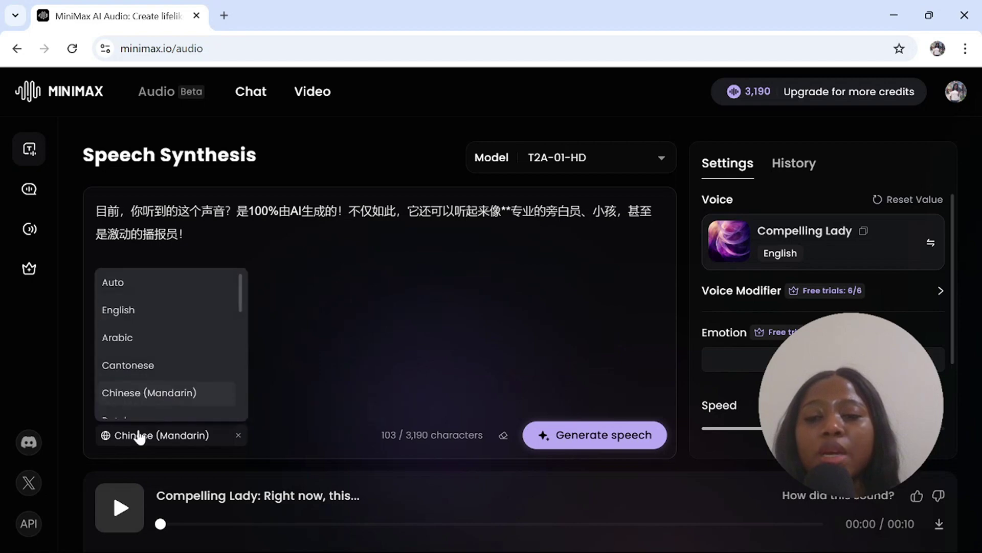
left_click(135, 393)
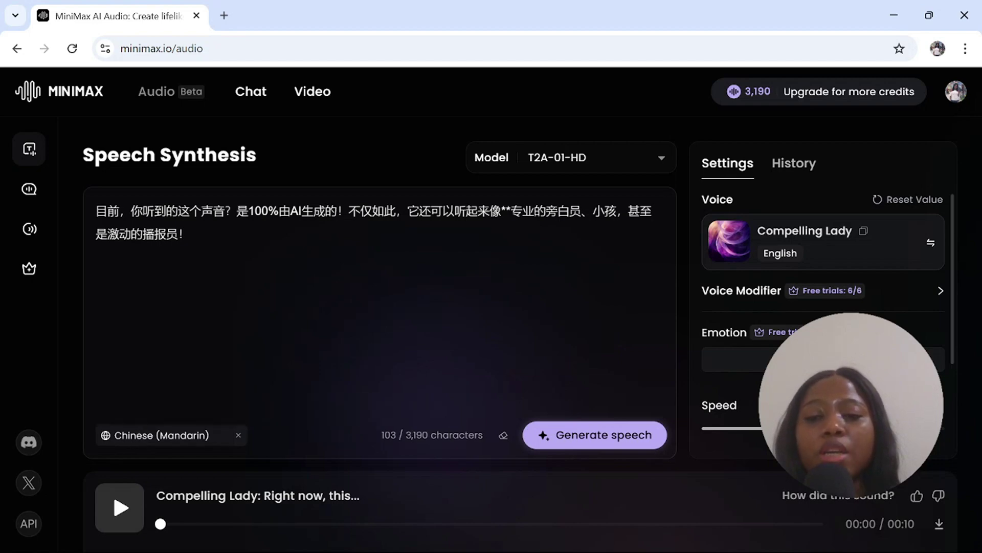
left_click(830, 252)
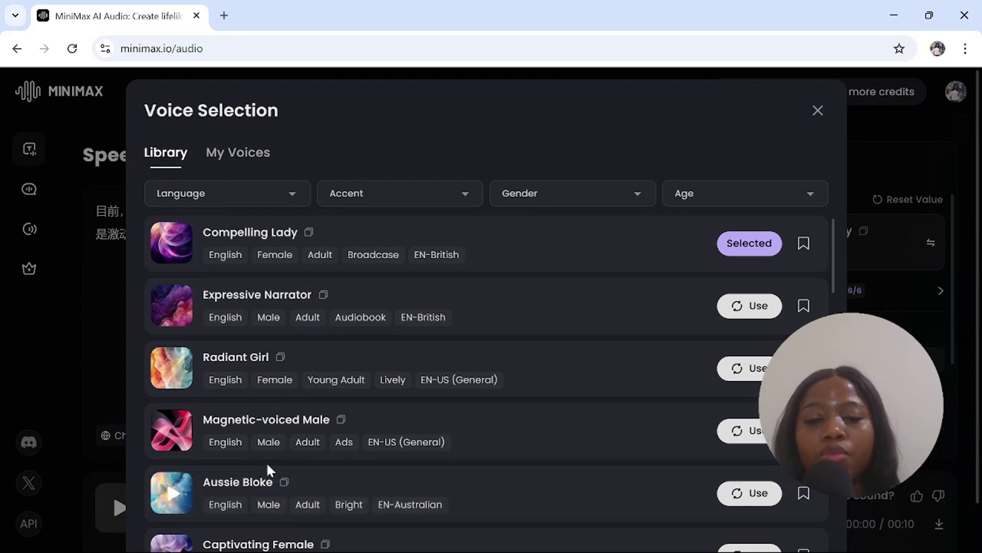
scroll(227, 464, "down", 2)
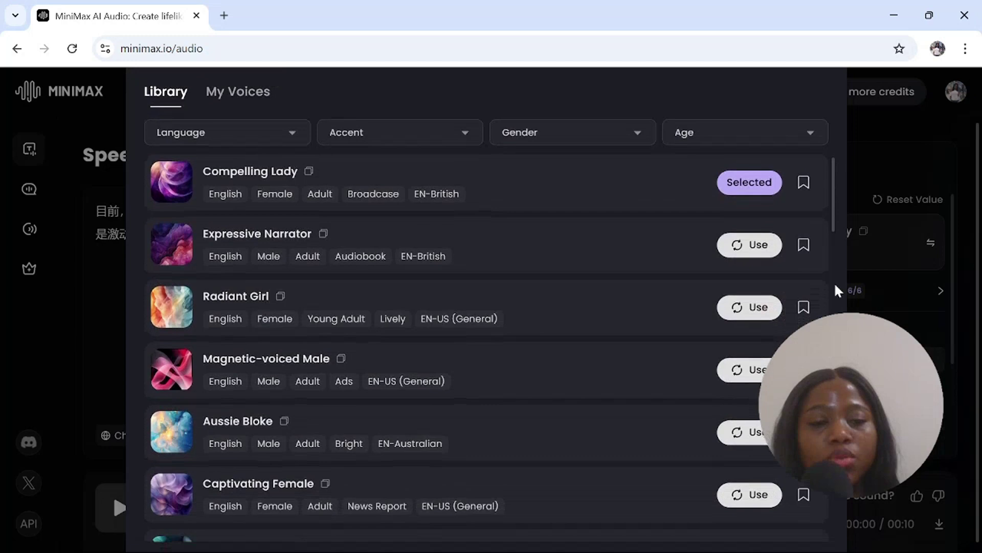
scroll(231, 461, "down", 5)
left_click(248, 460)
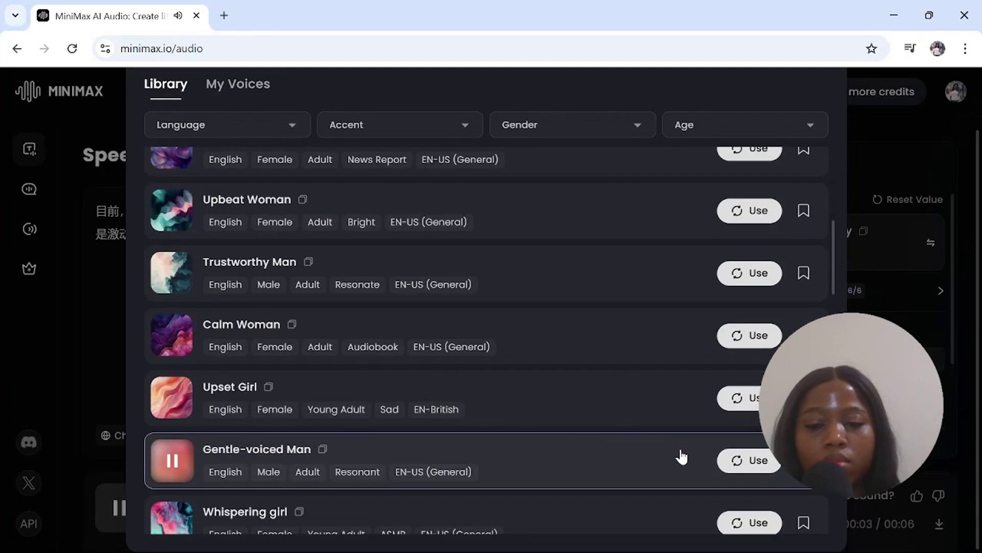
left_click(760, 461)
left_click(606, 430)
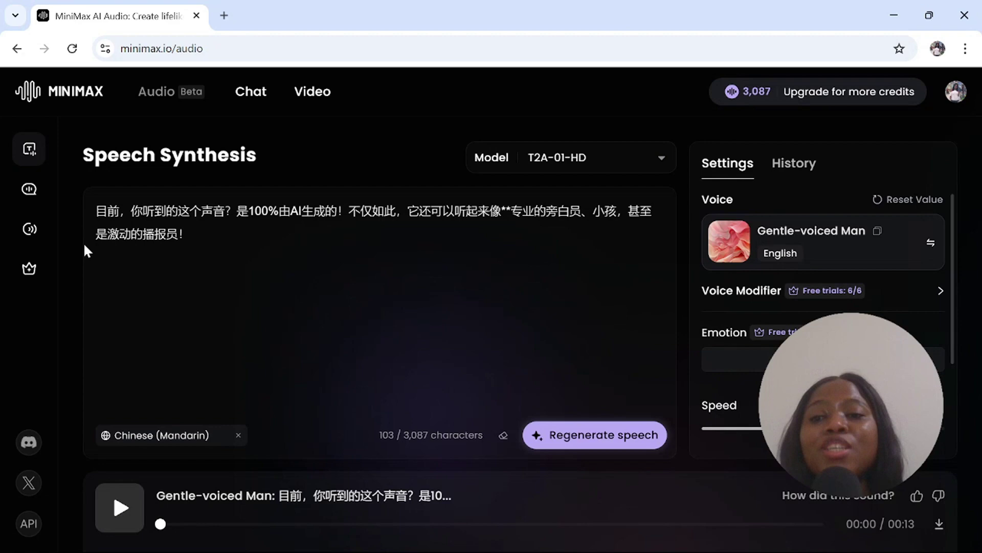
mouse_move(29, 189)
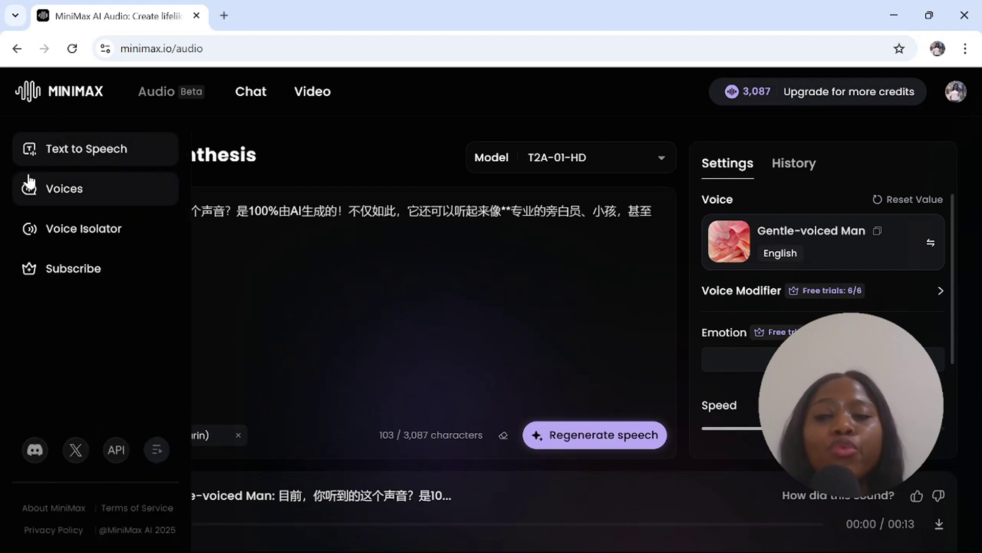
Step: Start a new voice clone from Voices and play back the 34-second voice sample
left_click(67, 192)
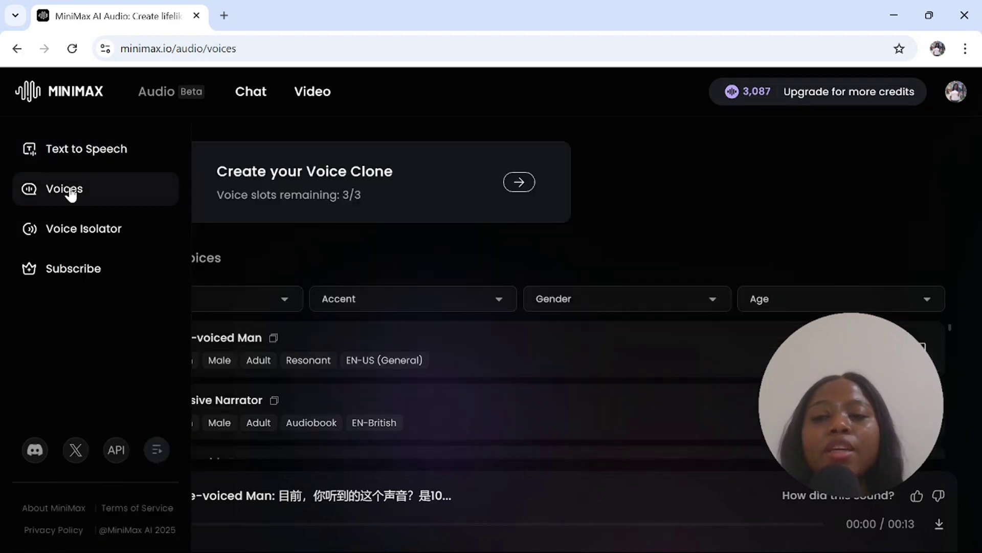
left_click(350, 203)
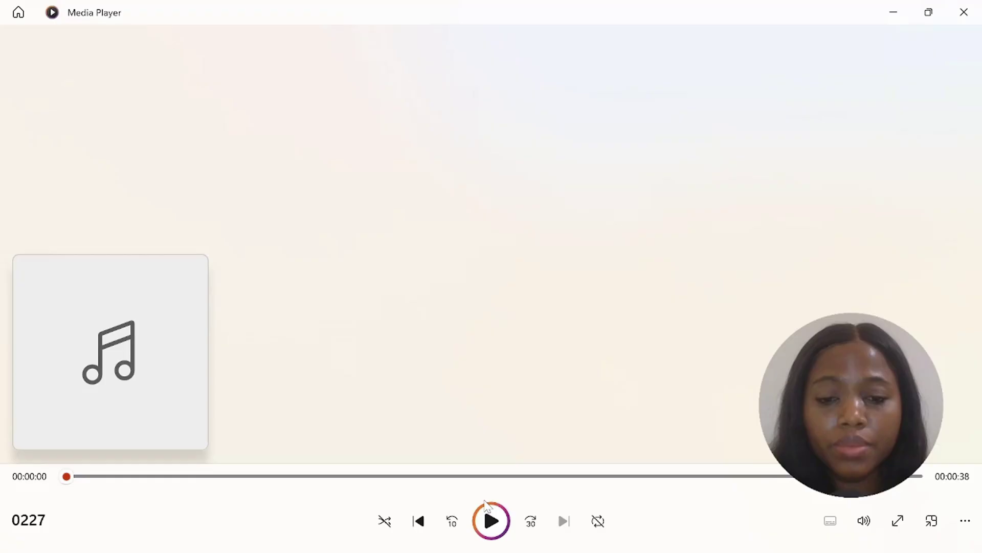
left_click(490, 522)
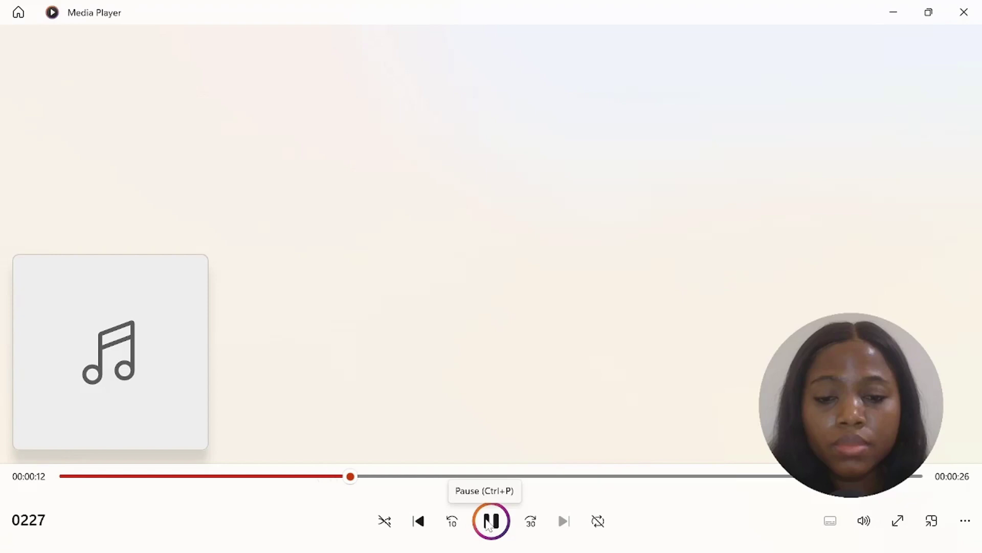
left_click(491, 521)
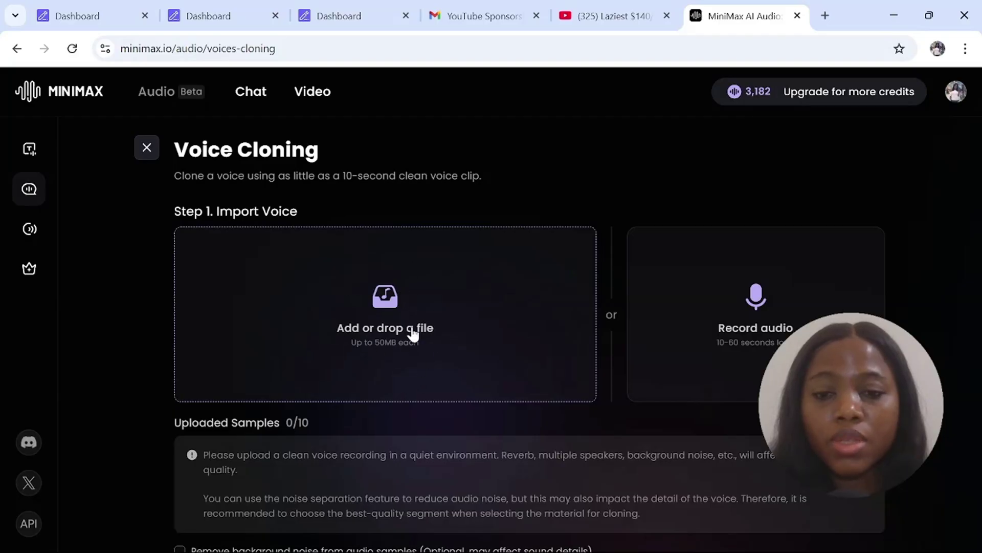
Step: Clone an English voice named 'Uc Gwen' from the 0227.MP3 sample, confirming voice rights
left_click(384, 308)
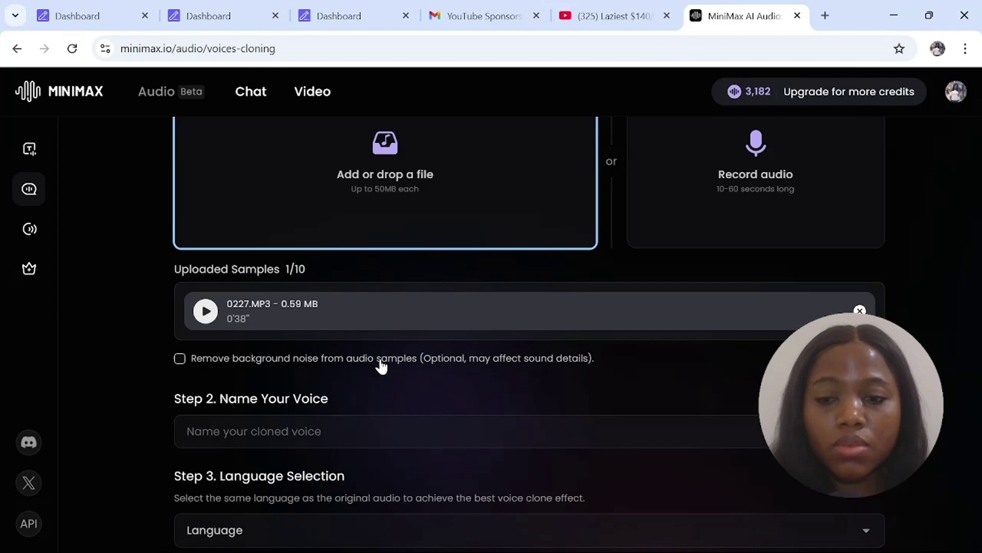
scroll(380, 365, "down", 2)
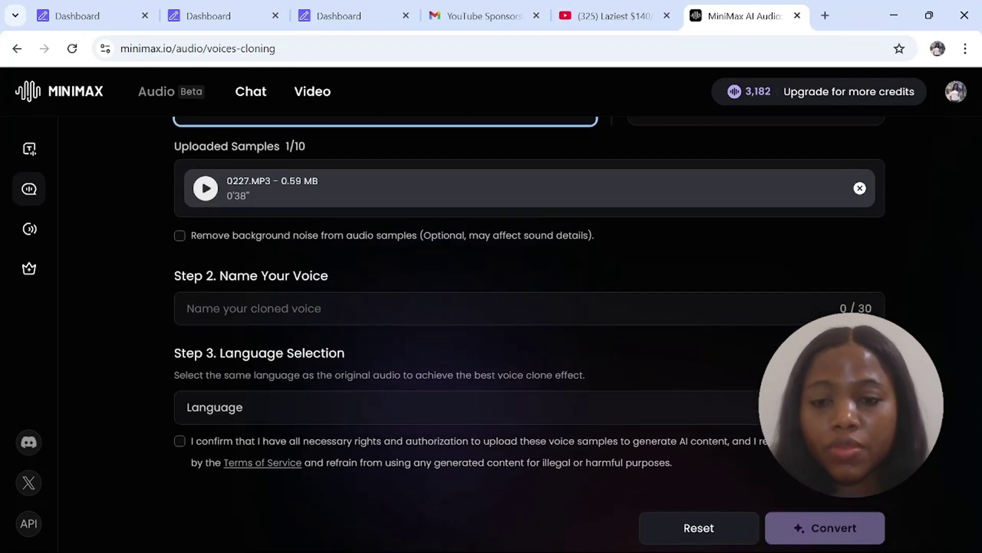
left_click(380, 308)
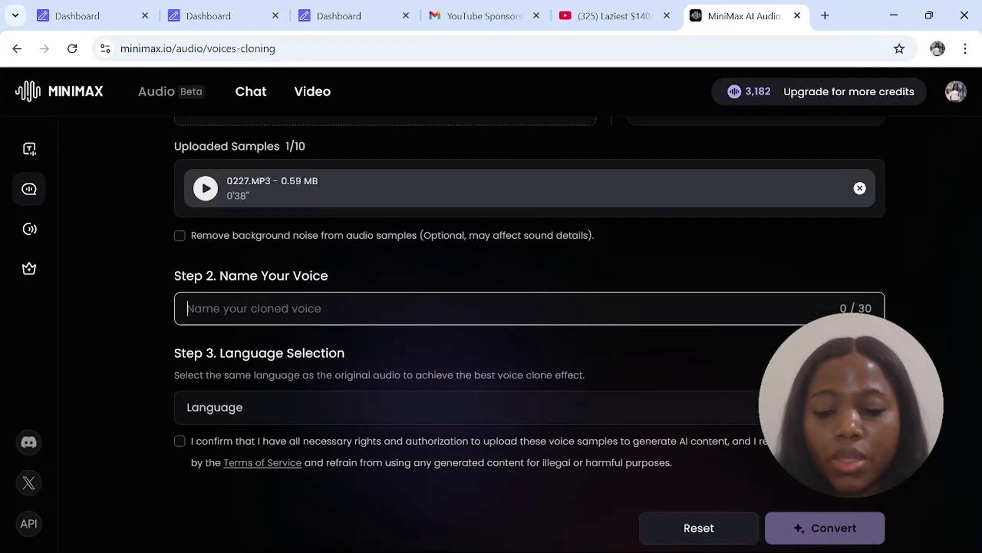
type("Uc Gwen")
left_click(329, 407)
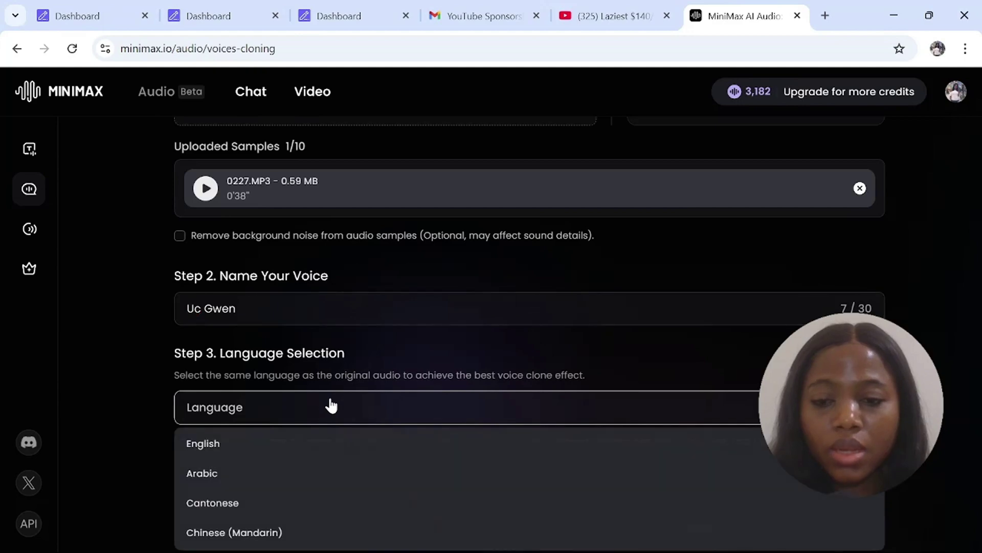
left_click(217, 444)
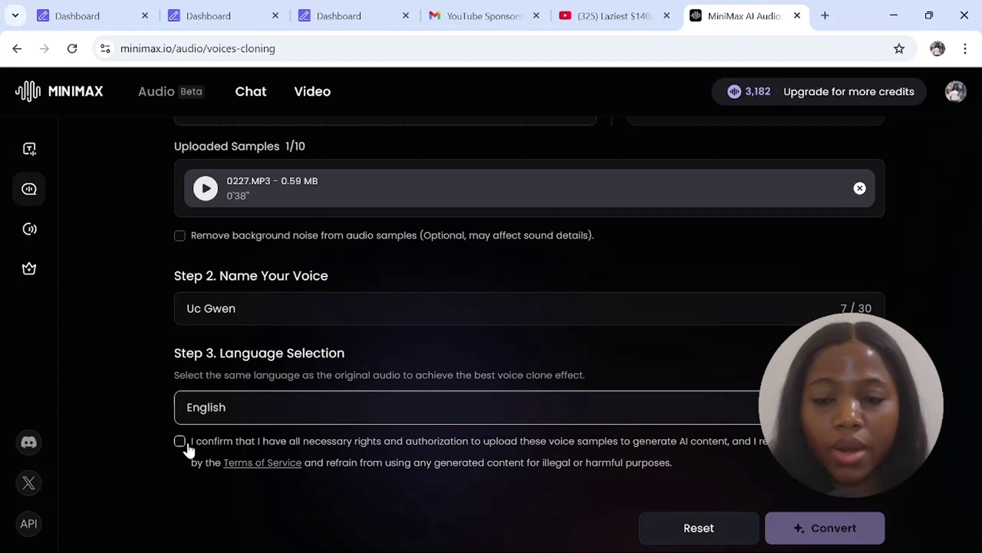
left_click(187, 446)
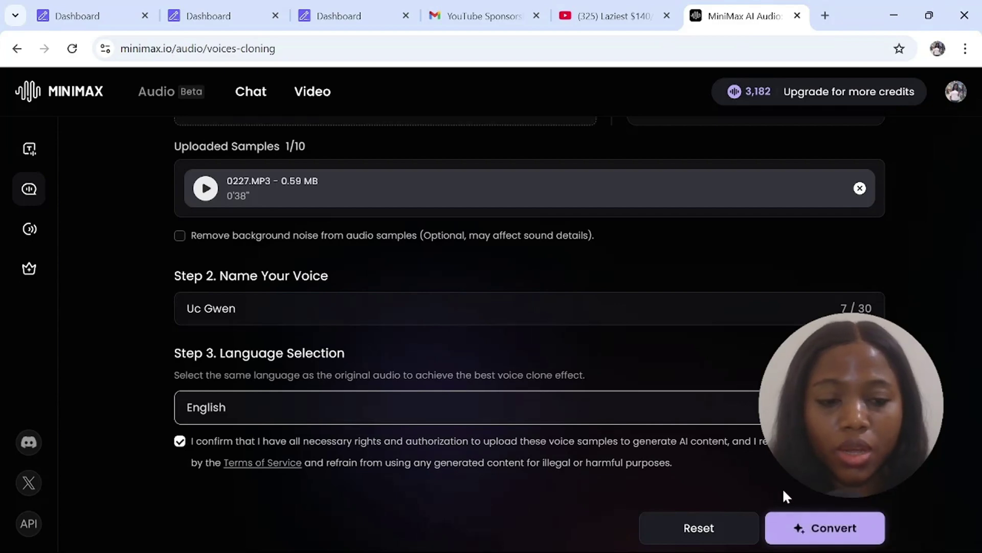
left_click(823, 530)
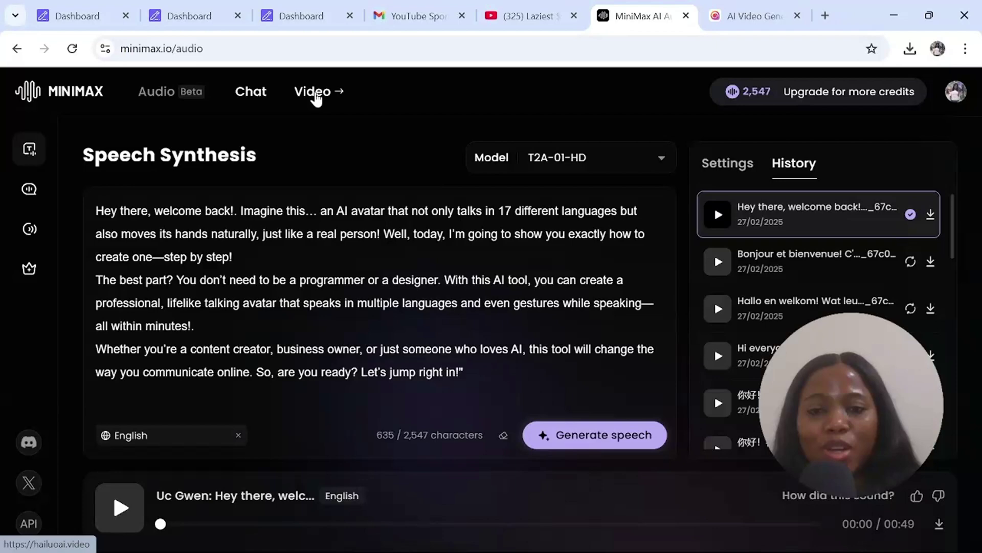
Step: Open the Hailuo AI video generator in a new tab from the MiniMax header
left_click(313, 94)
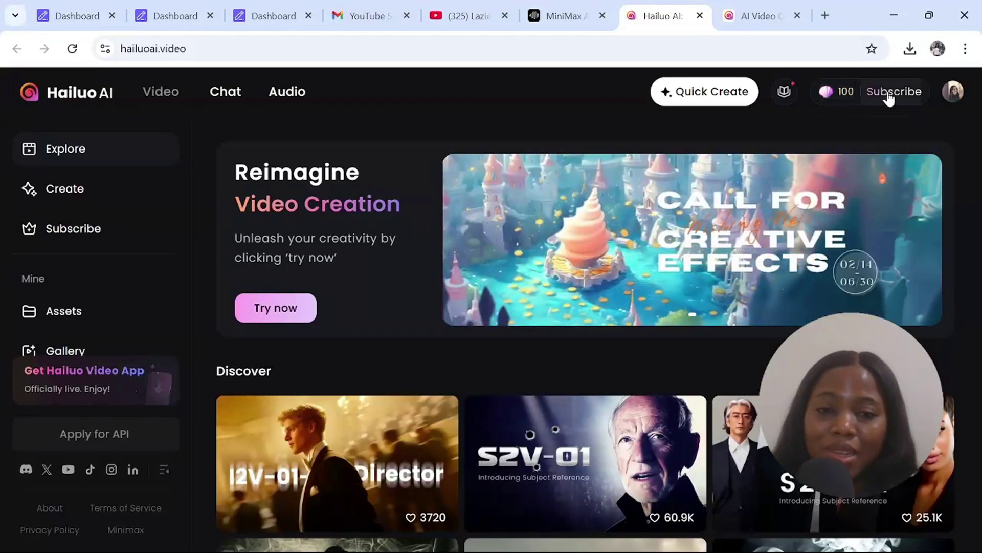
Step: Load the upscaled hoodie avatar image from Downloads into Image to Video
left_click(75, 195)
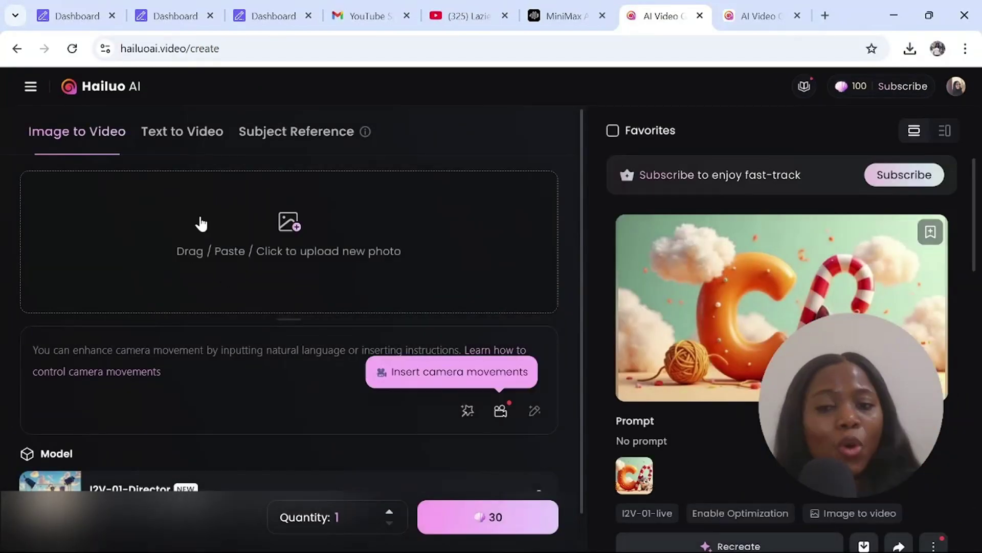
left_click(218, 224)
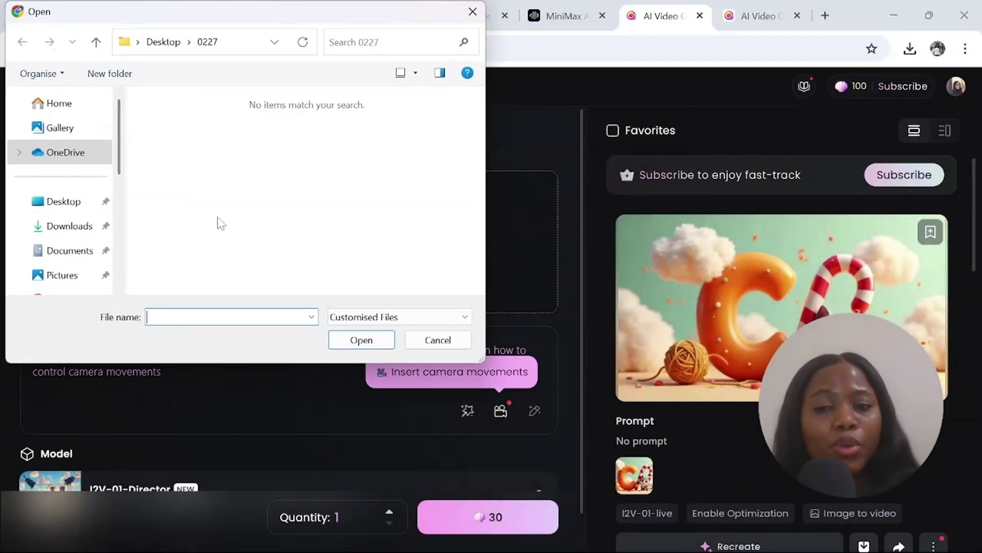
left_click(84, 227)
left_click(479, 276)
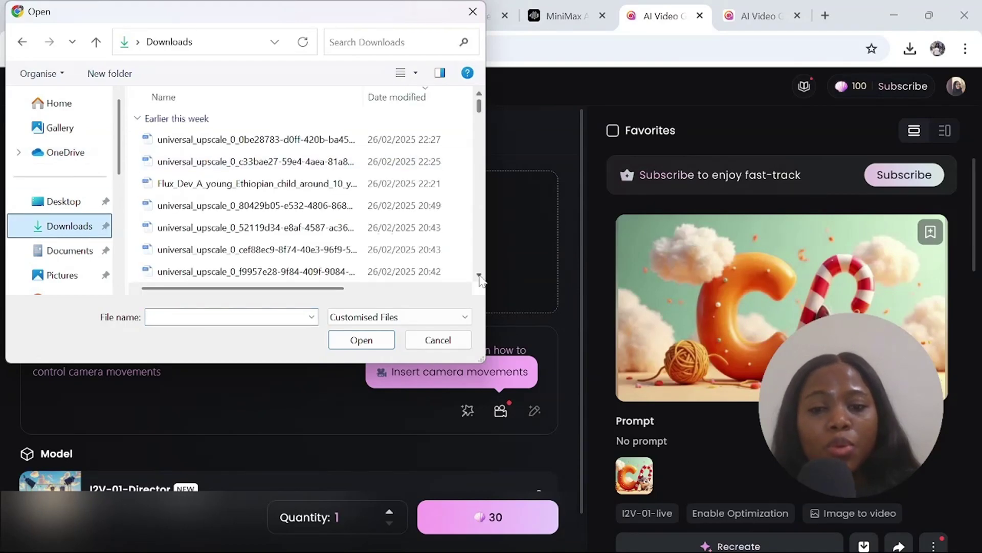
left_click(480, 276)
scroll(252, 204, "down", 1)
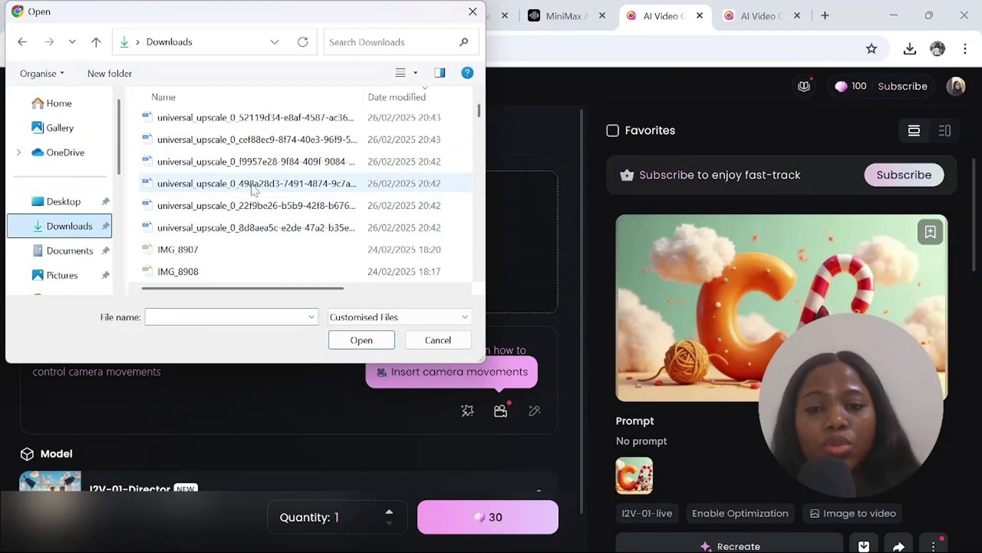
left_click(253, 184)
double_click(254, 184)
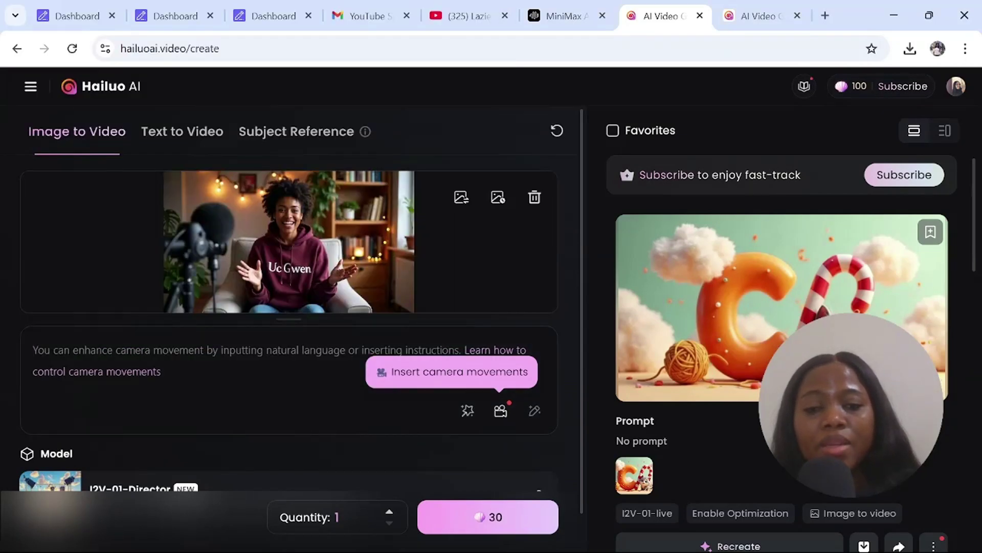
type("speaking, ")
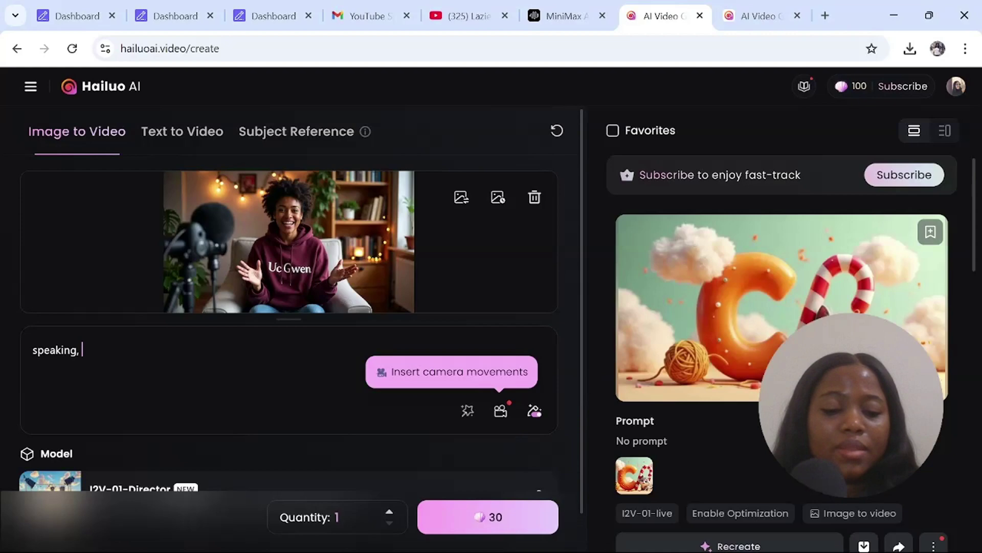
type("smiling with hand movement")
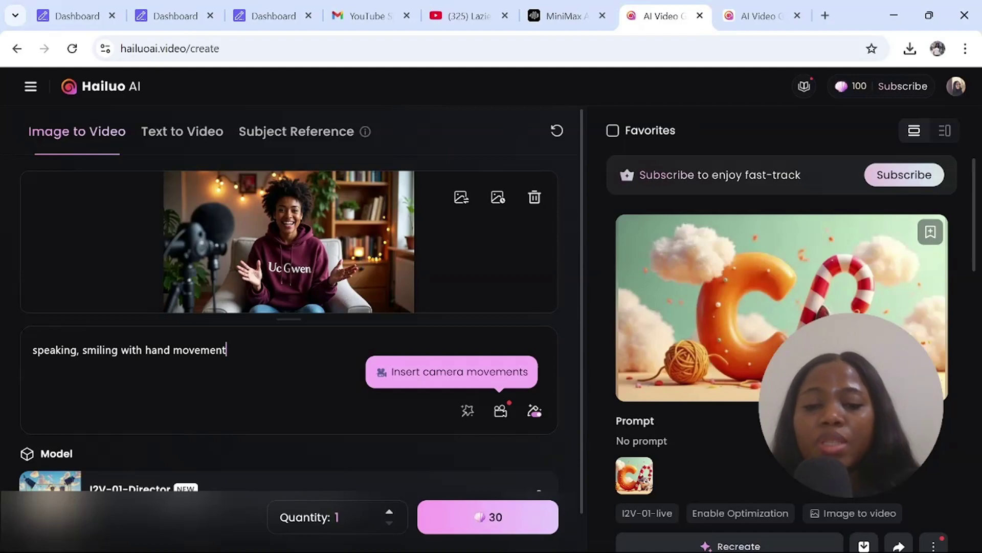
Step: Generate the video for 30 credits and download the resulting 6-second MP4
left_click(476, 522)
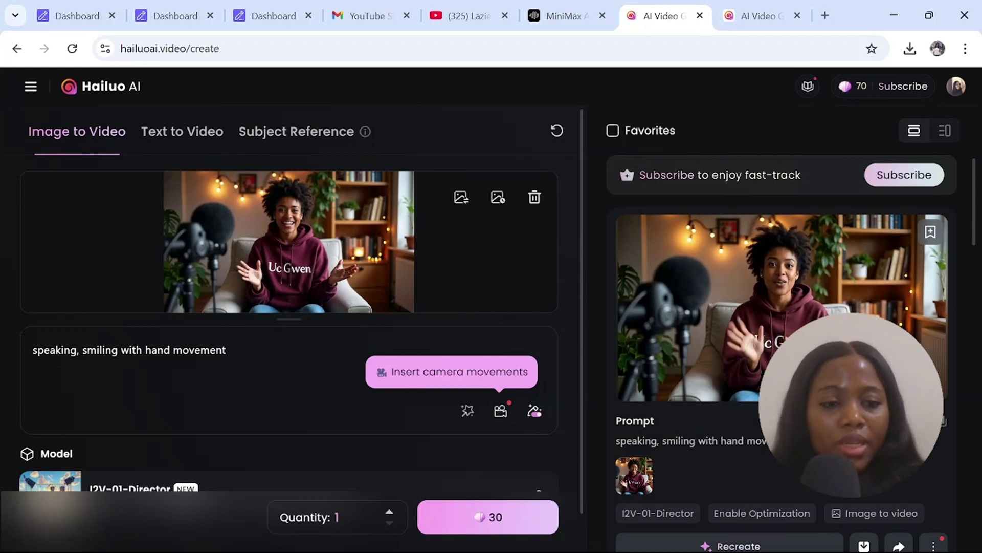
left_click(737, 345)
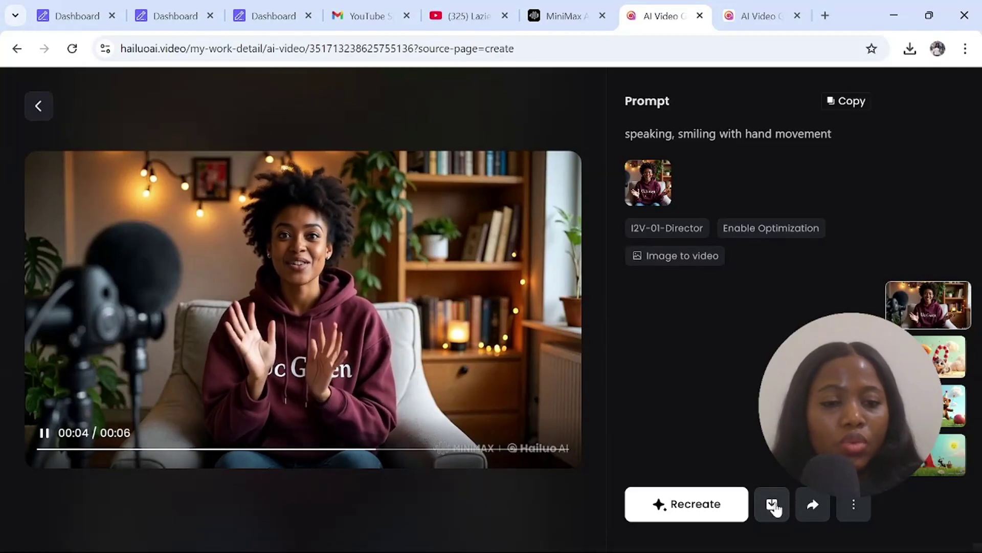
left_click(773, 506)
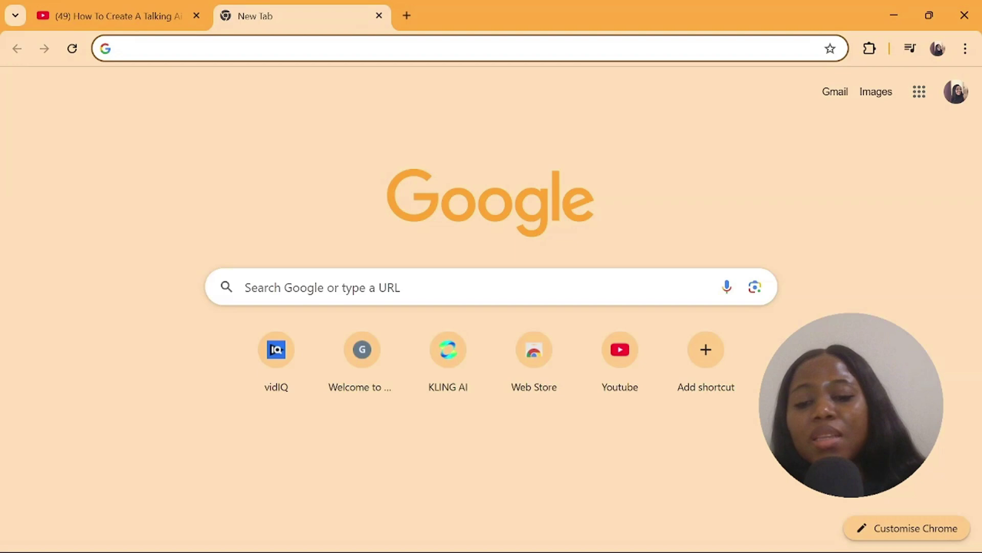
type("drea")
Step: Search 'dream face' and launch the Avatar Video editor on dreamfaceapp.com
key("Return")
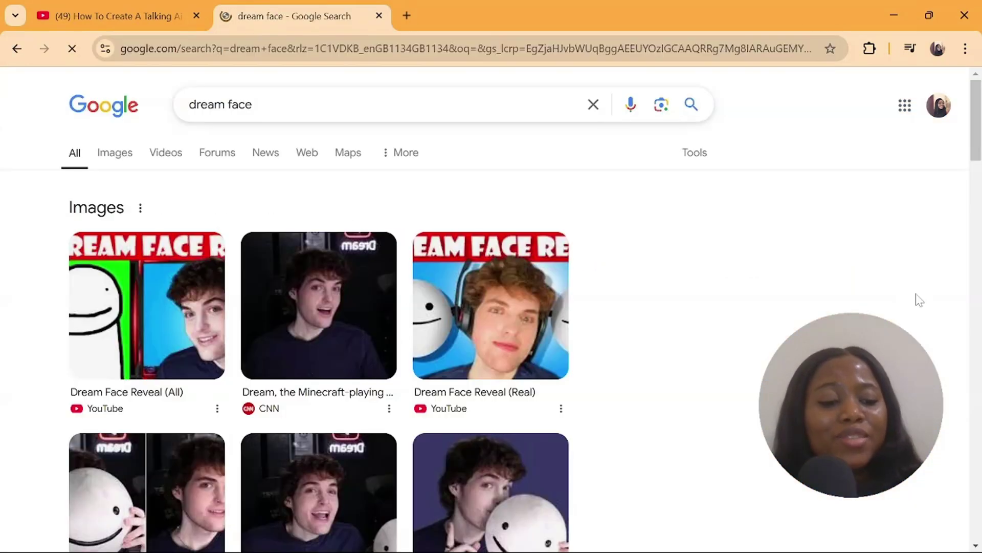
scroll(917, 300, "down", 3)
scroll(919, 299, "down", 1)
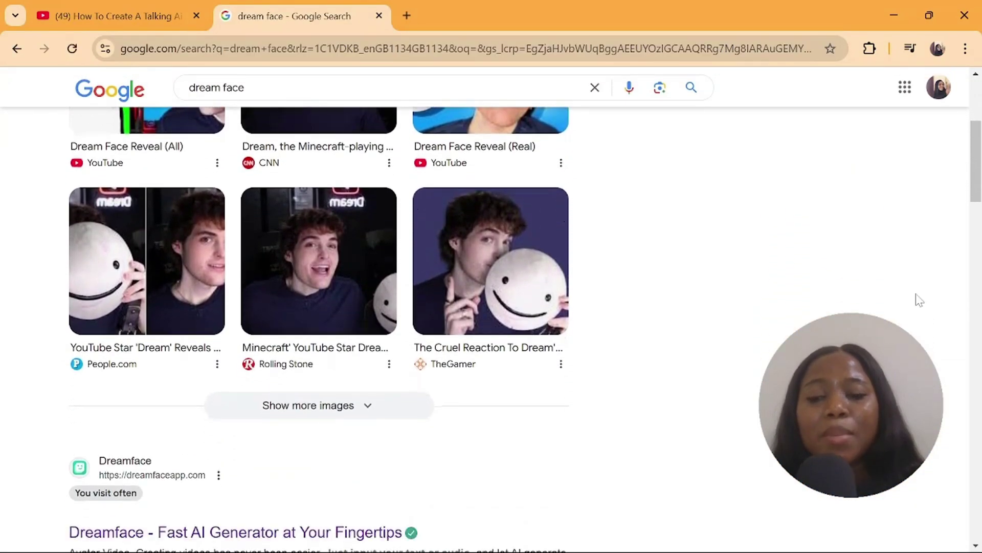
scroll(919, 300, "down", 1)
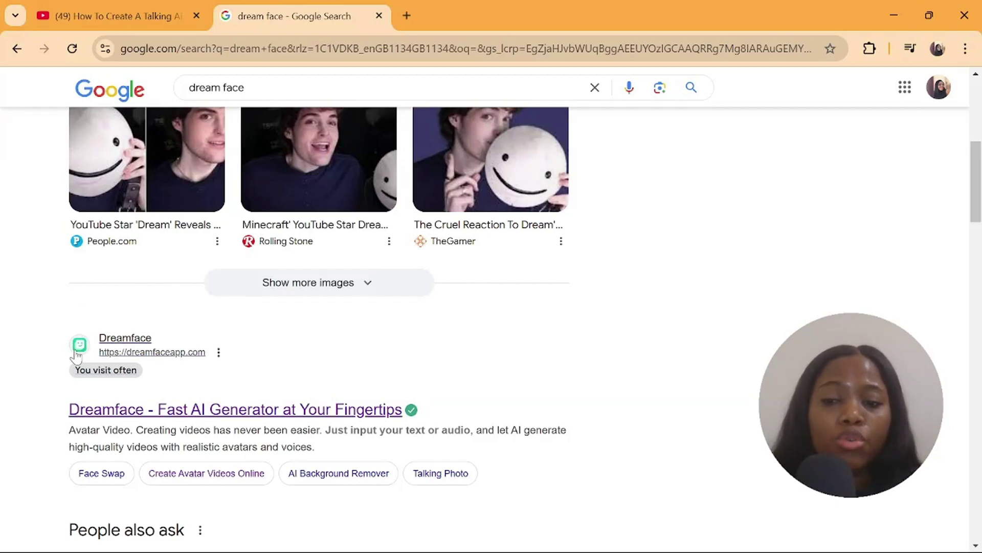
left_click(129, 413)
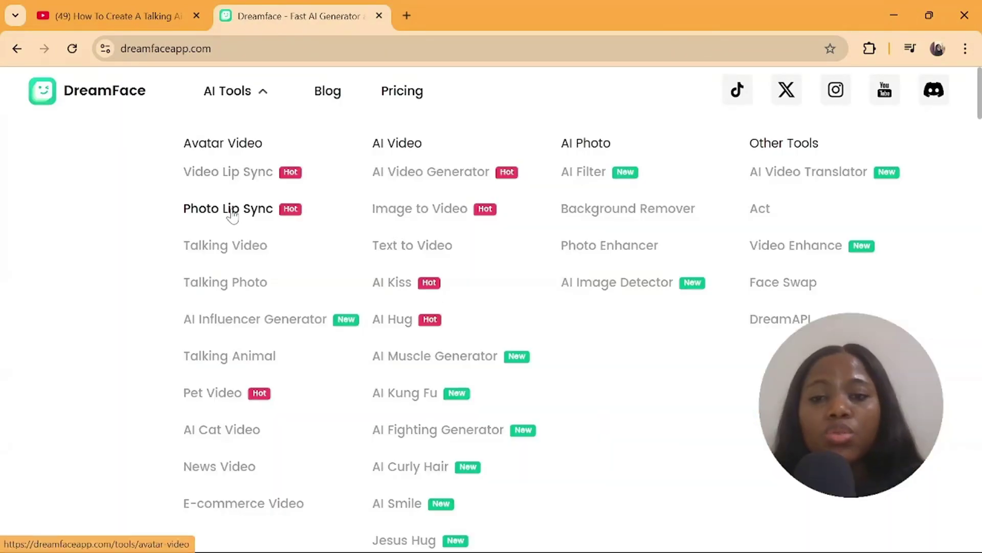
left_click(232, 214)
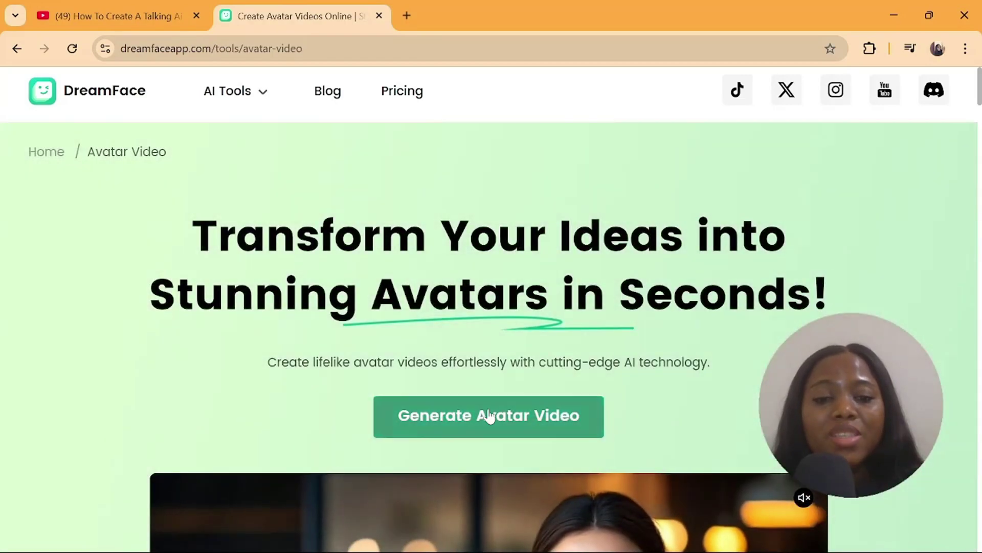
left_click(488, 415)
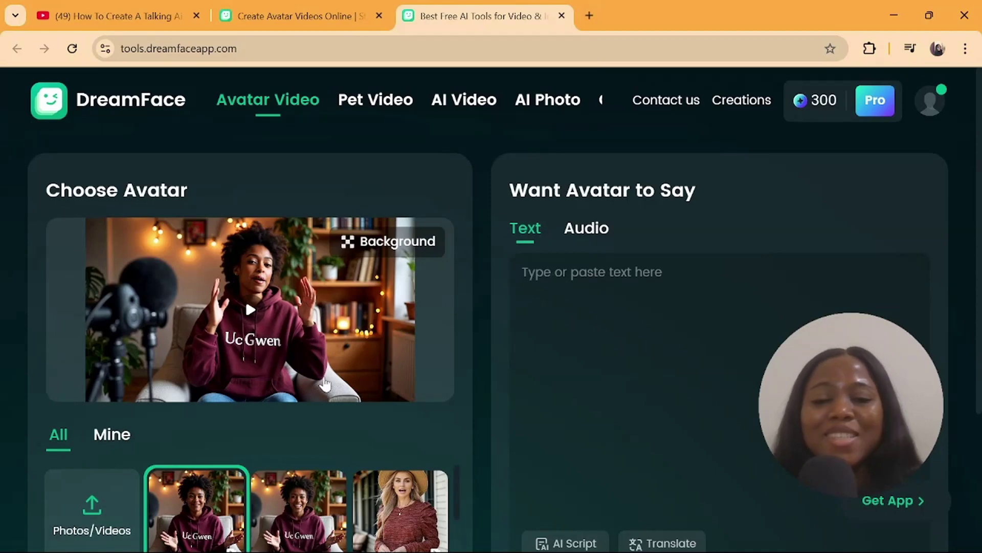
Step: Drive the avatar with the uploaded 0227 audio file and generate the video
left_click(91, 506)
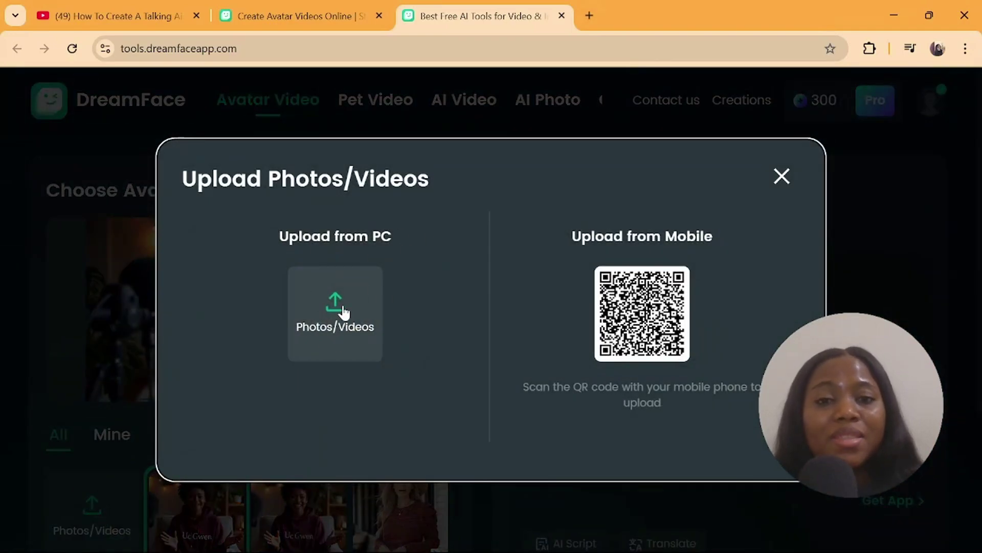
key("Escape")
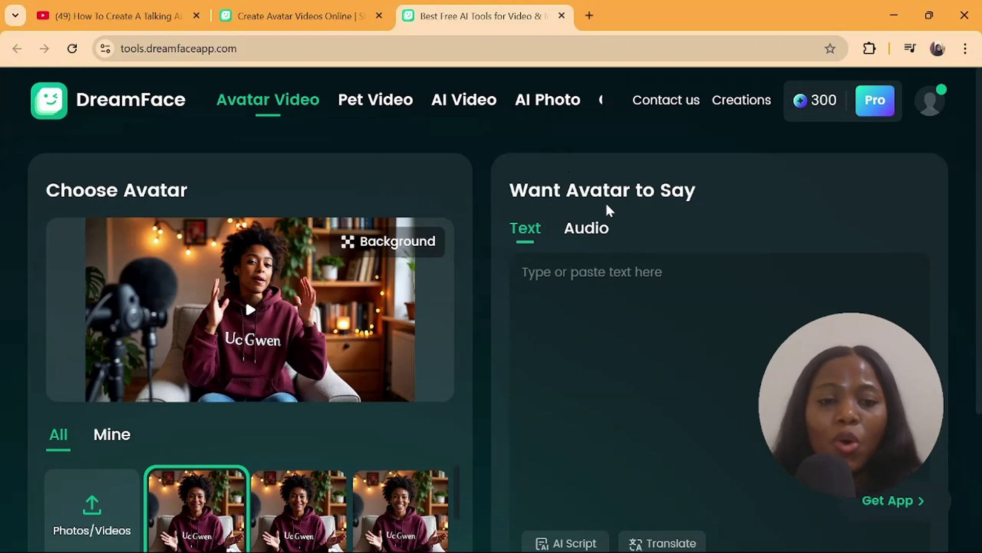
left_click(588, 230)
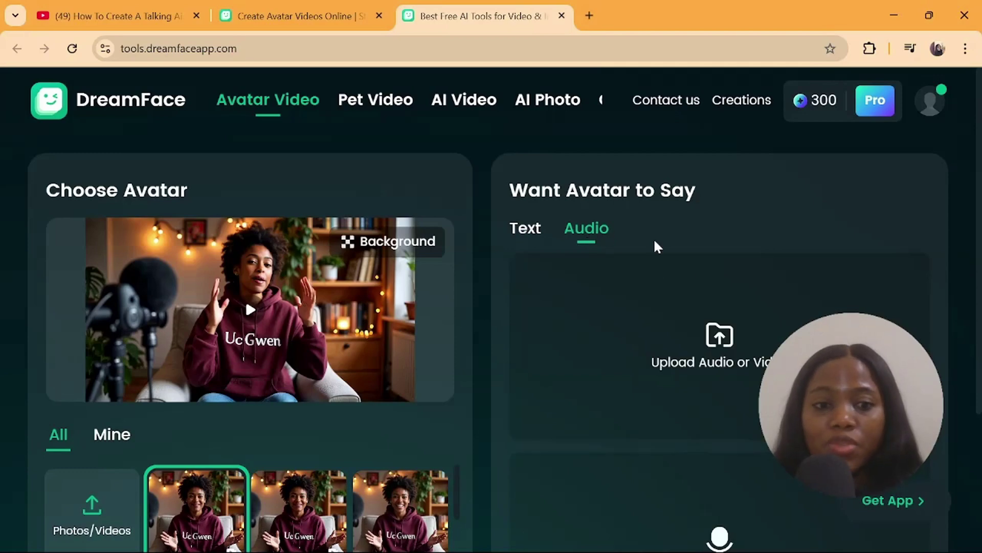
left_click(711, 348)
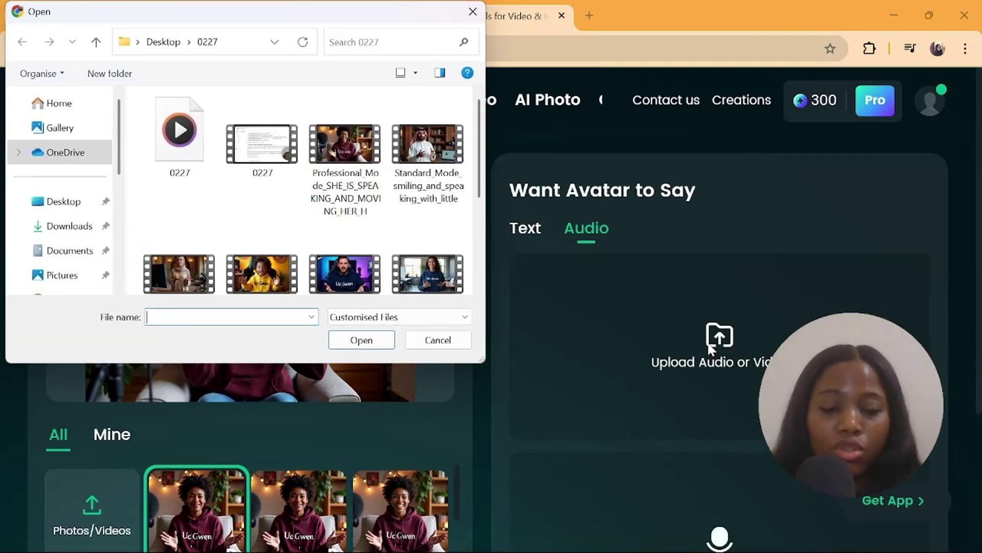
left_click(180, 137)
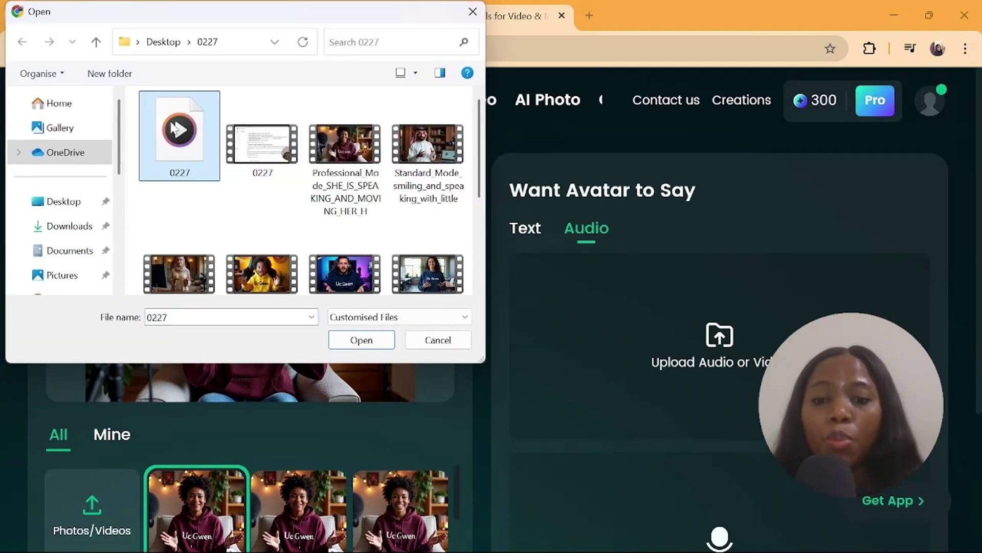
left_click(361, 340)
scroll(360, 345, "down", 1)
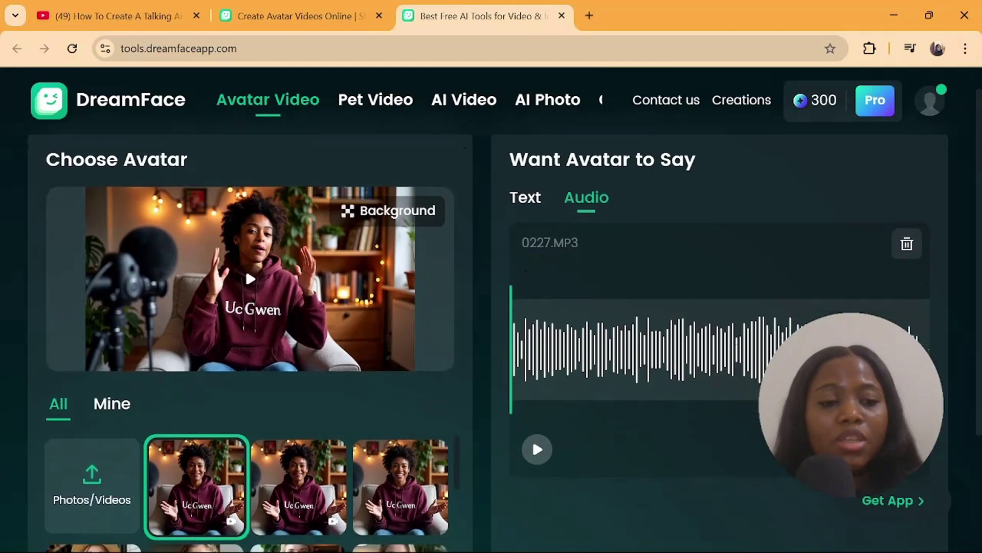
scroll(491, 345, "down", 2)
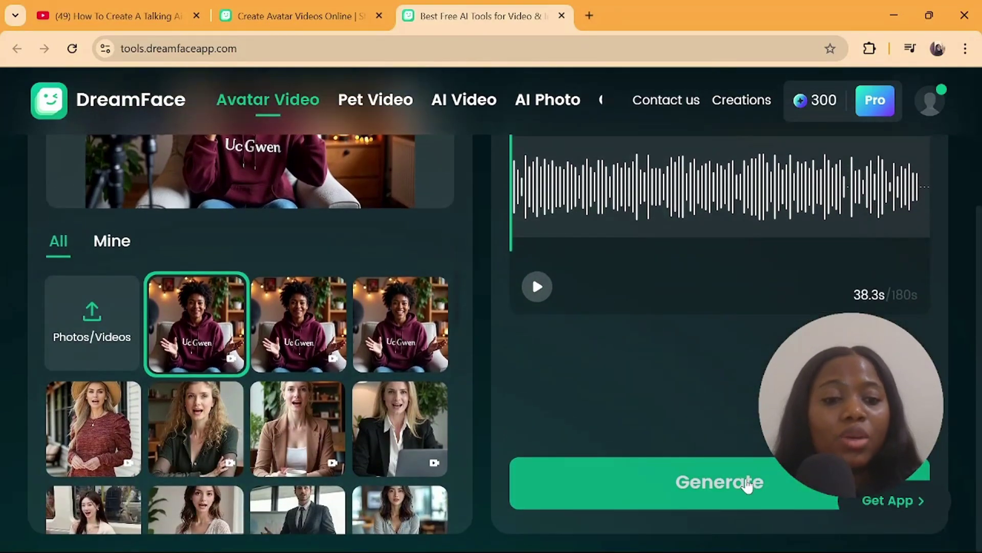
left_click(745, 486)
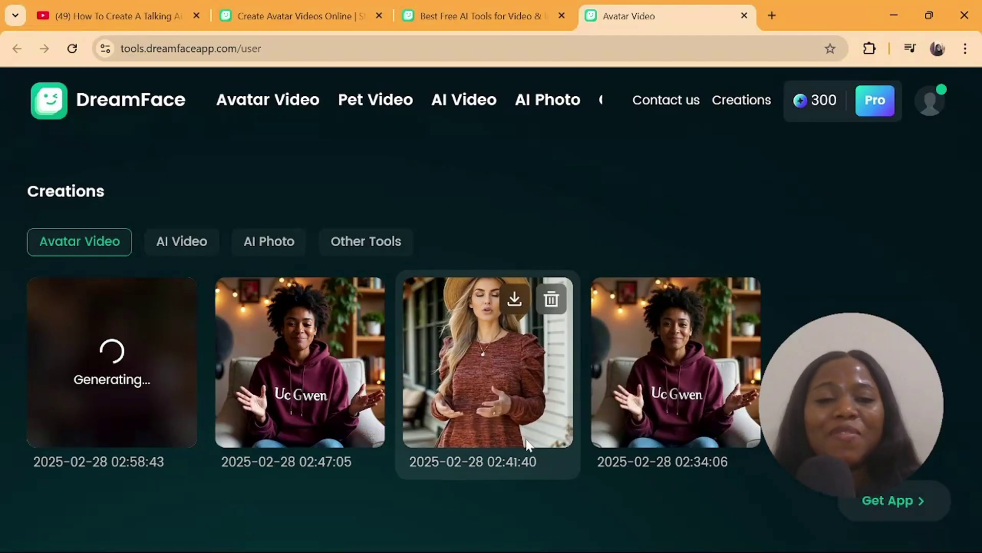
mouse_move(112, 362)
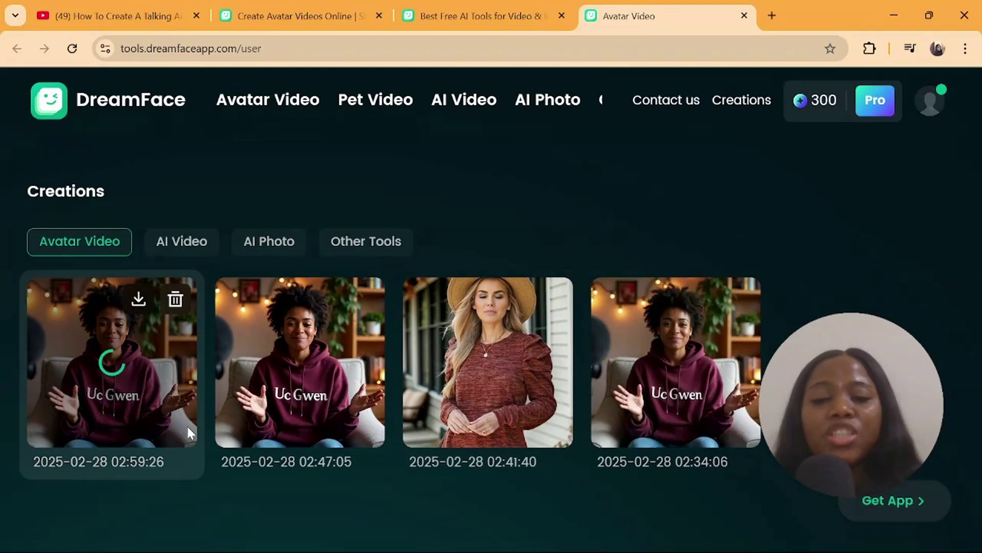
Step: Open the newest creation, preview the 38-second video, and download it
left_click(136, 362)
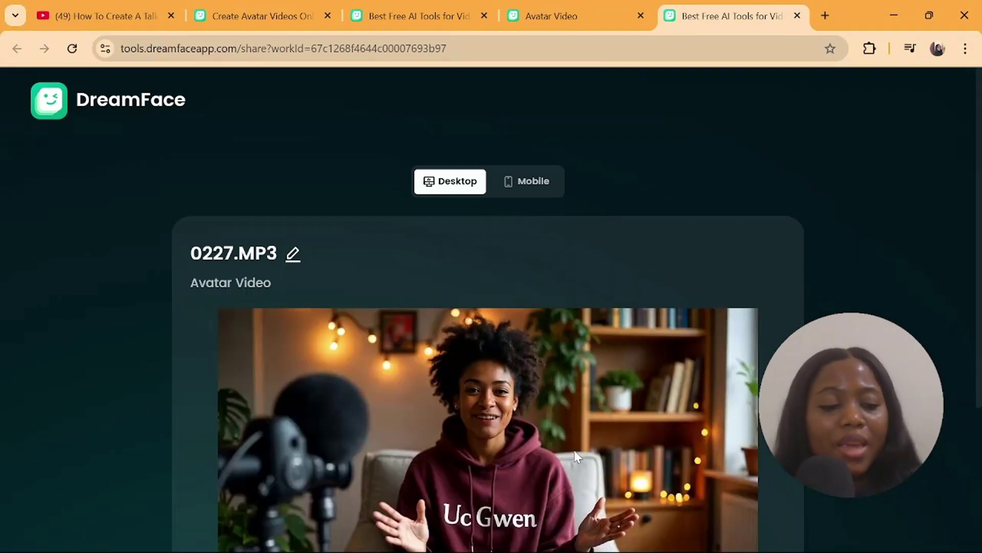
scroll(944, 518, "down", 3)
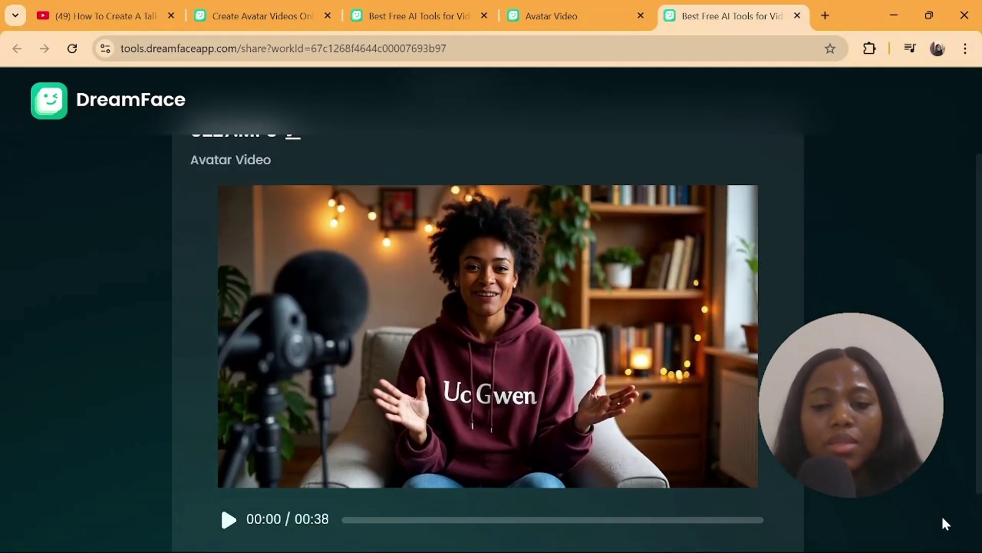
left_click(228, 519)
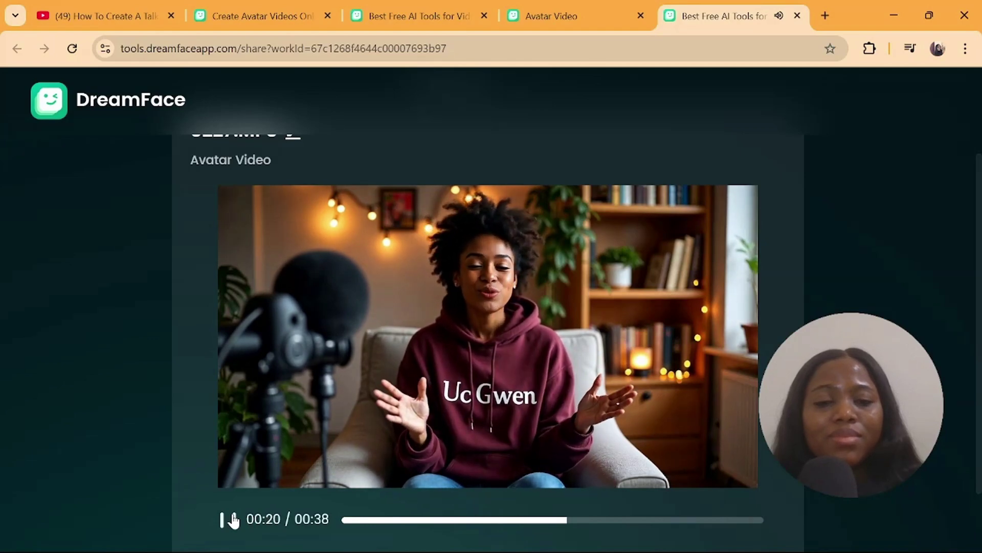
left_click(232, 521)
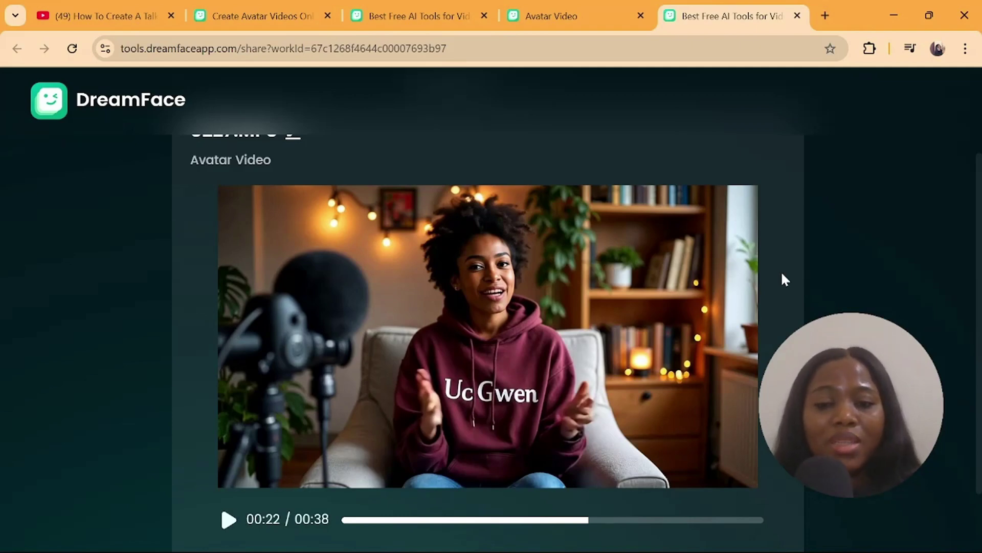
scroll(683, 218, "up", 1)
scroll(331, 527, "down", 2)
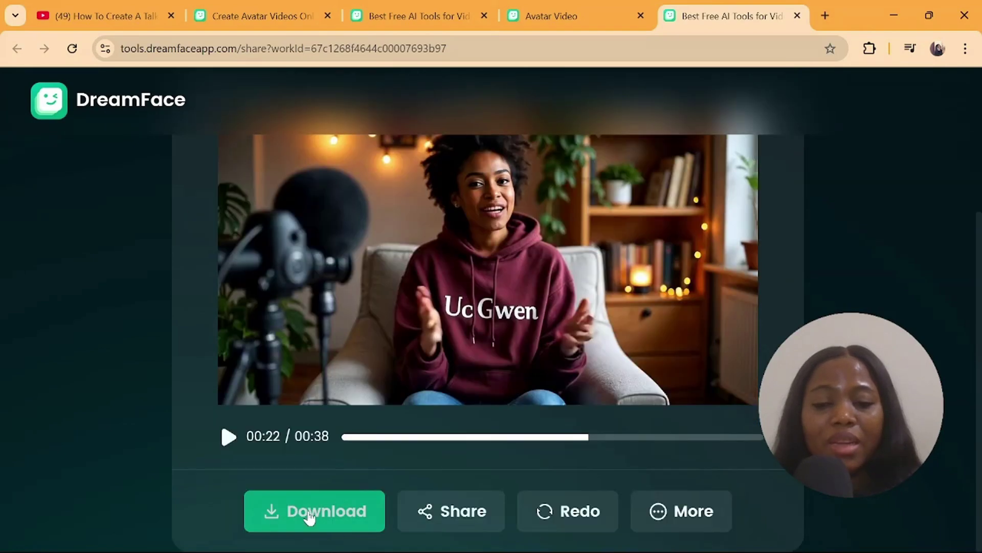
left_click(334, 512)
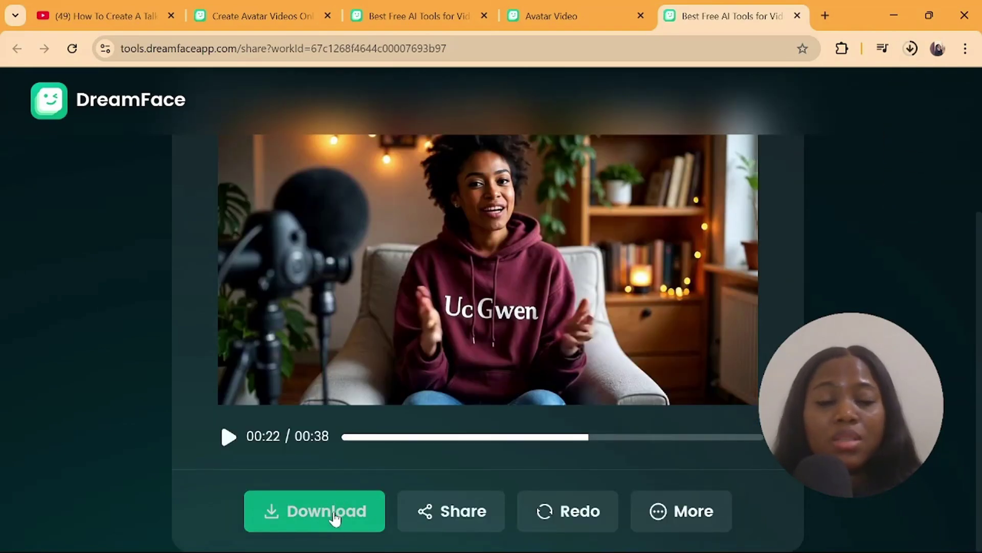